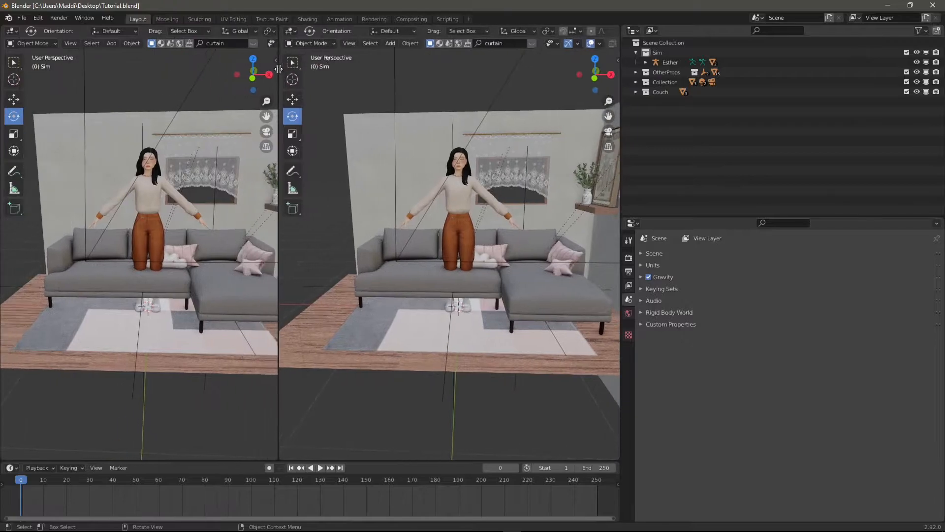
Step: Show the active camera's view in the left viewport and narrow it to enlarge the working viewport
click(76, 45)
mouse_move(103, 143)
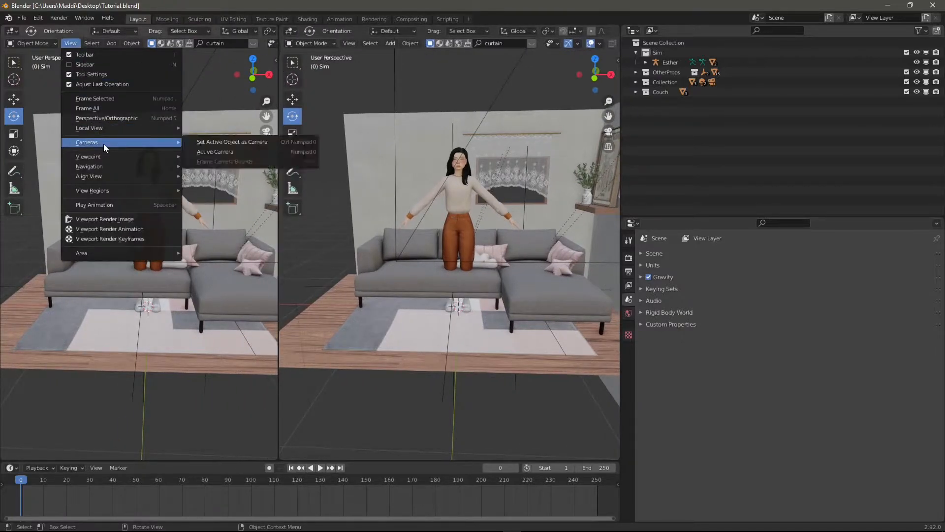
click(200, 153)
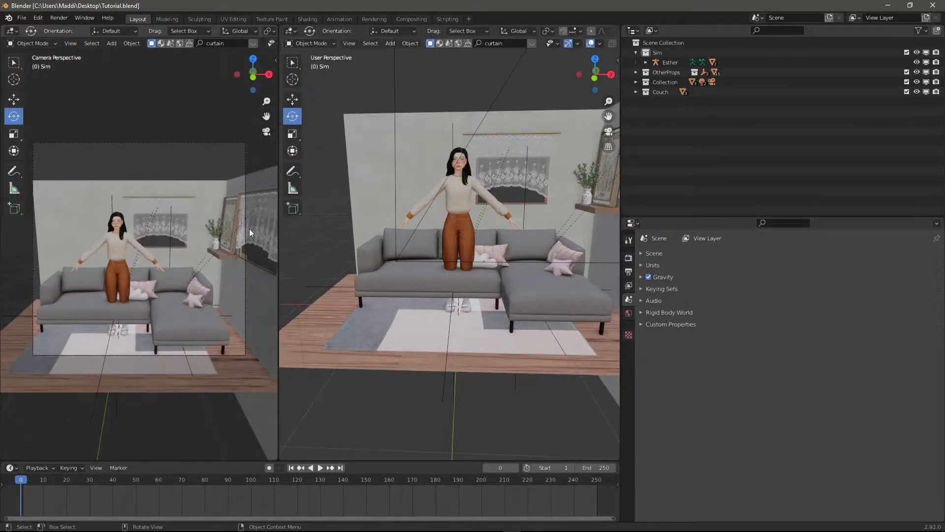
drag(278, 226, 151, 232)
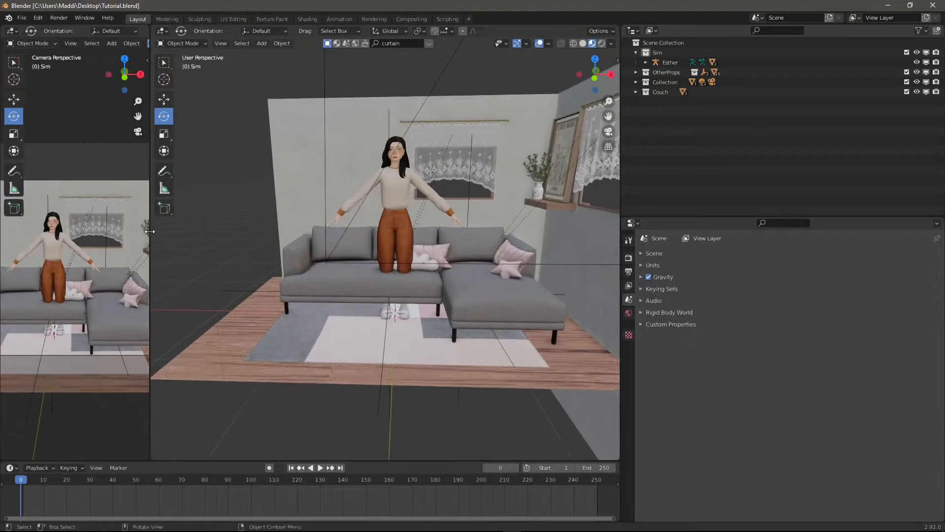
Step: Move the scene camera closer to the character and sideways to about X -0.09 m, centring her in the camera frame
scroll(123, 232, down, 4)
scroll(353, 255, down, 4)
middle_drag(353, 256, 356, 291)
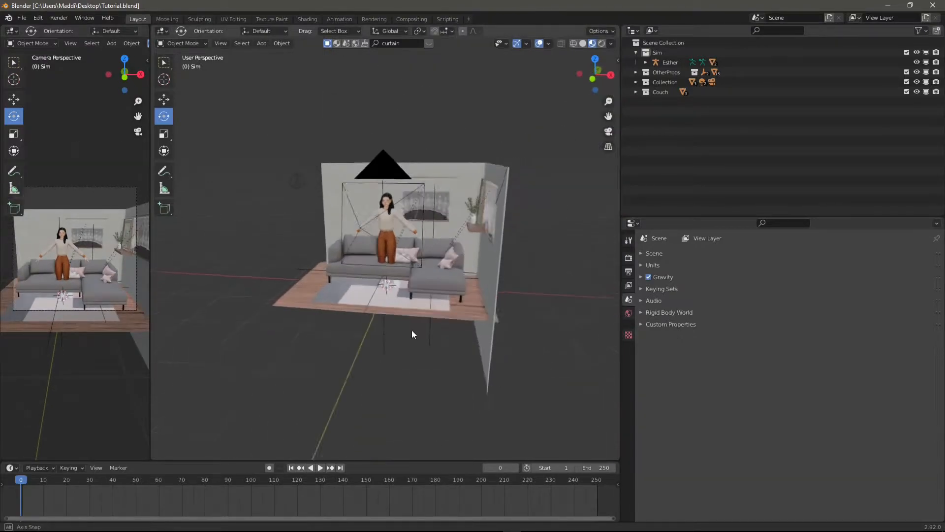
click(297, 310)
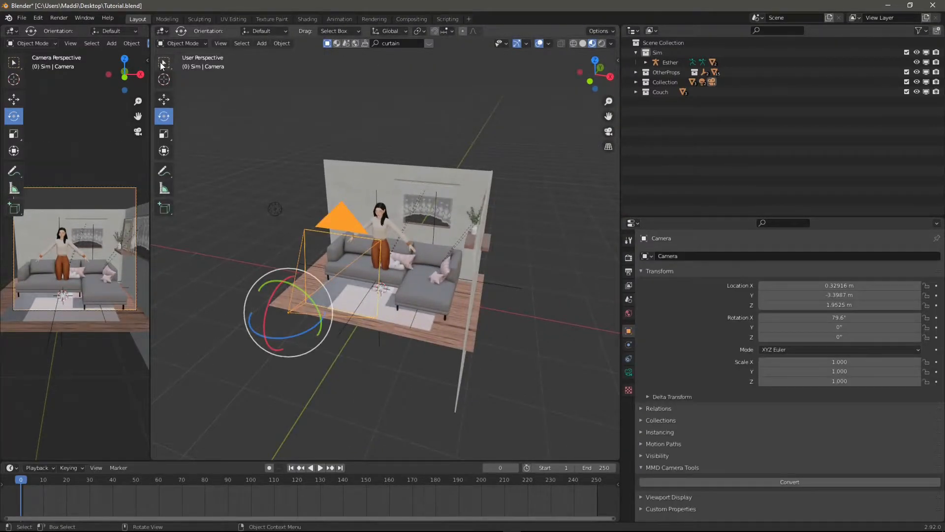
click(164, 99)
drag(311, 303, 362, 282)
drag(318, 319, 279, 320)
middle_drag(320, 278, 415, 336)
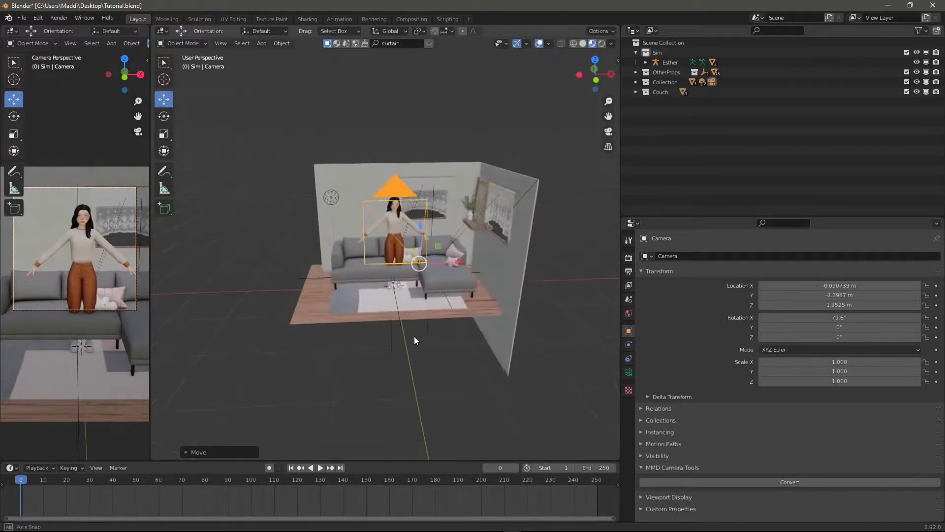
scroll(415, 278, up, 5)
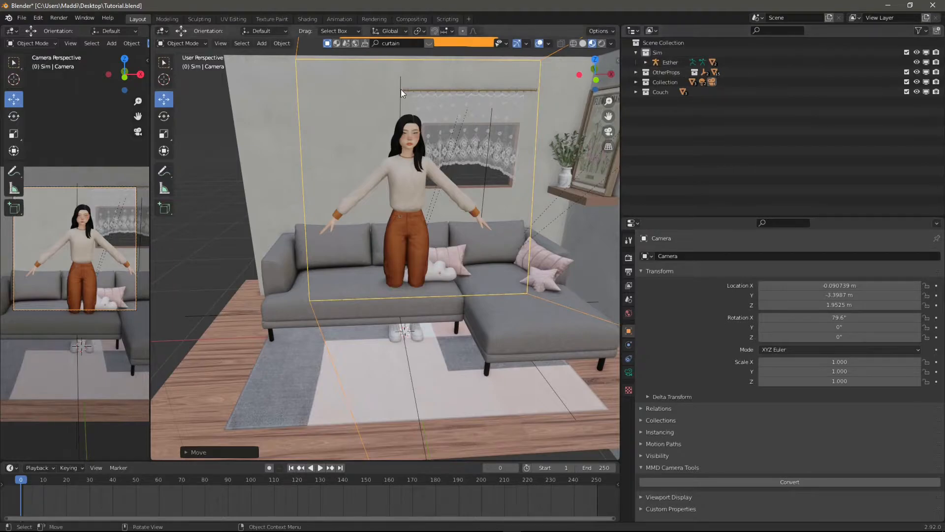
Step: Select the Esther armature, expand its contents and switch it to Pose Mode
click(666, 65)
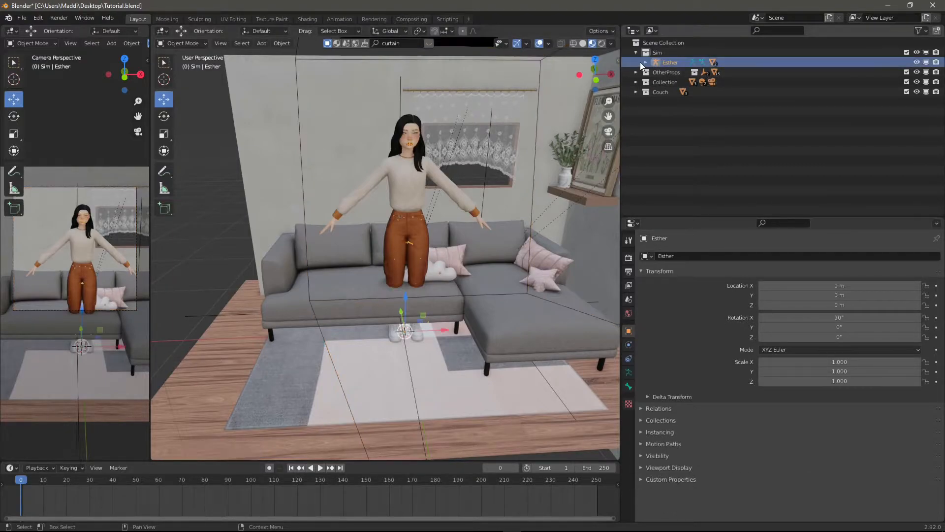
click(646, 62)
click(678, 83)
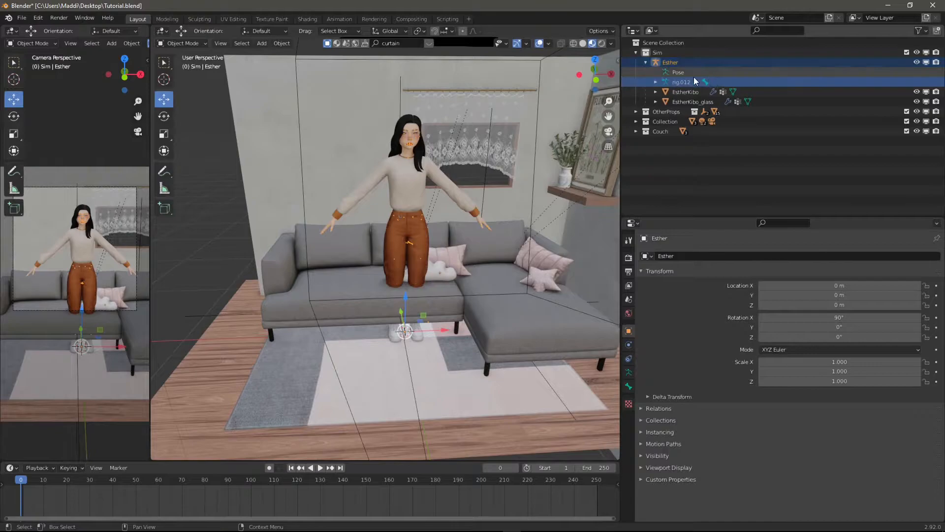
click(195, 44)
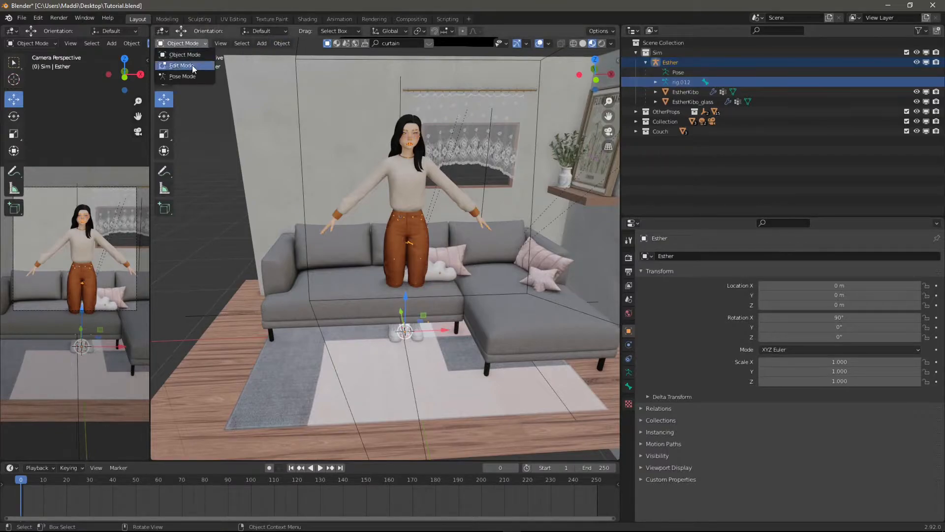
click(194, 76)
scroll(412, 143, up, 5)
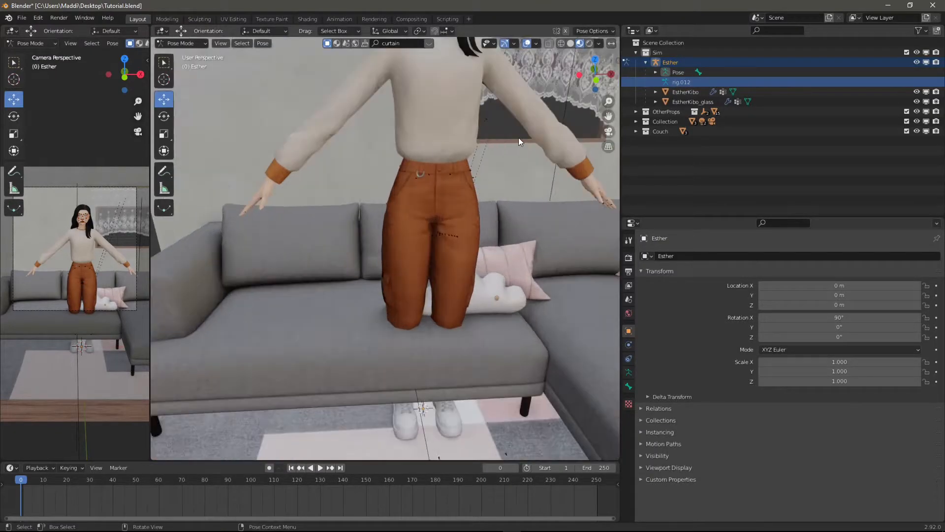
scroll(482, 146, down, 3)
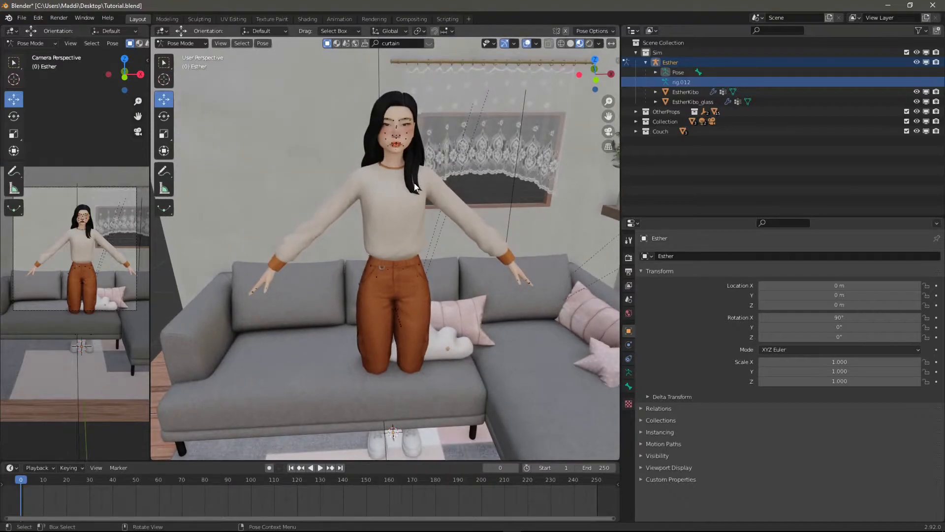
Step: Expand the pose bone hierarchy through b__ROOT_bind__ and b__Spine0__, and select the b__Spine1__ bone
click(656, 71)
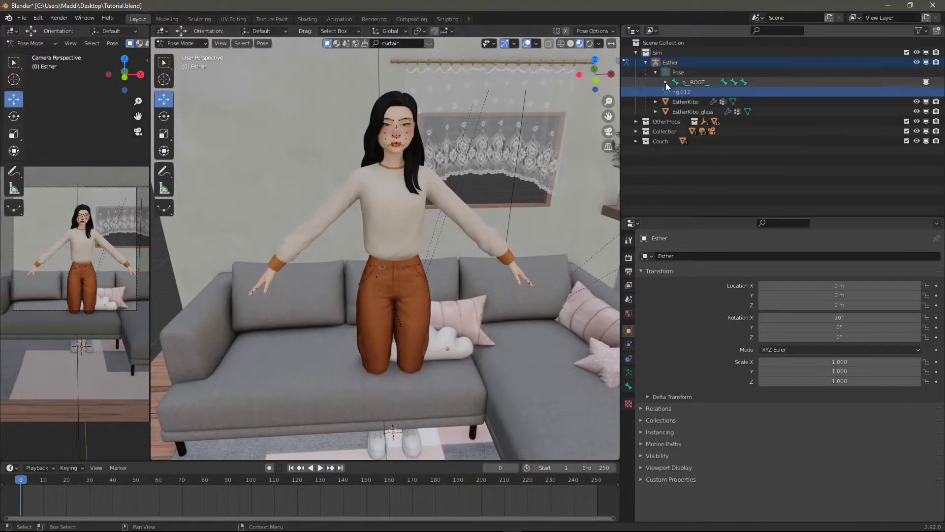
click(666, 81)
click(675, 92)
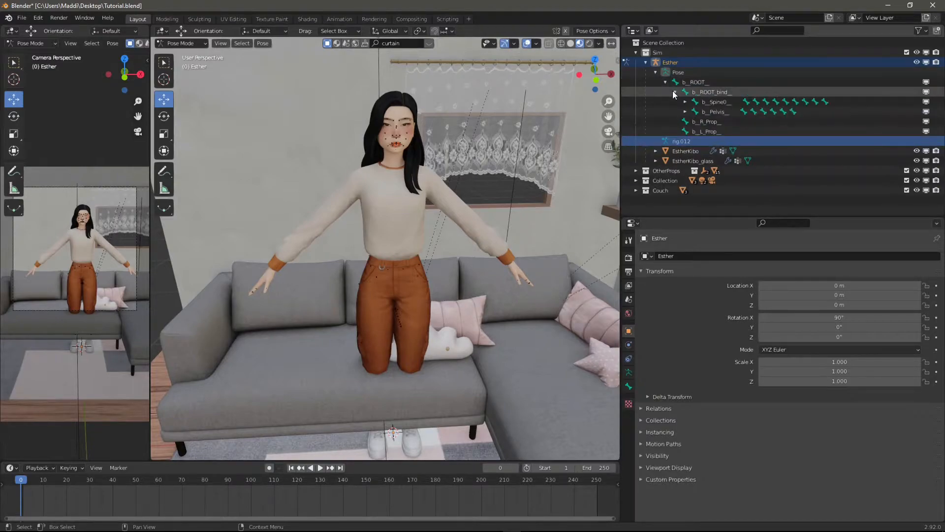
click(685, 101)
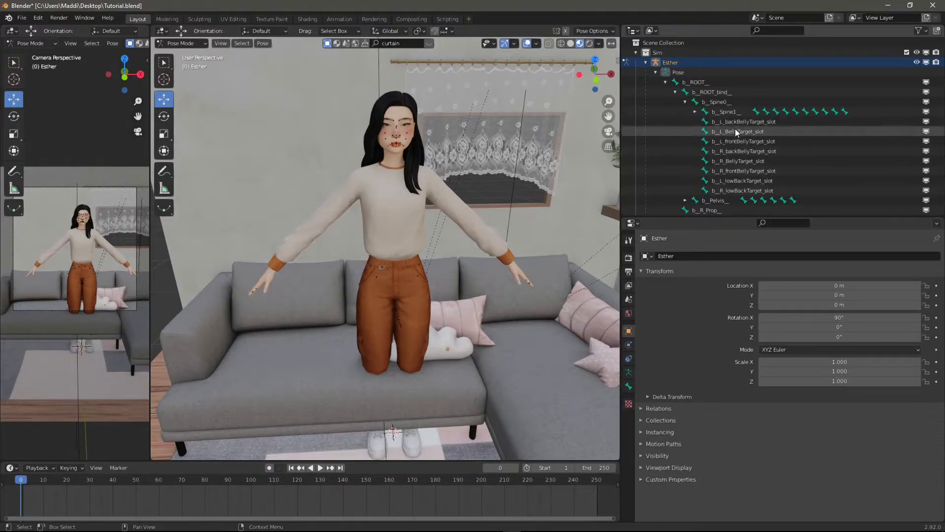
click(695, 112)
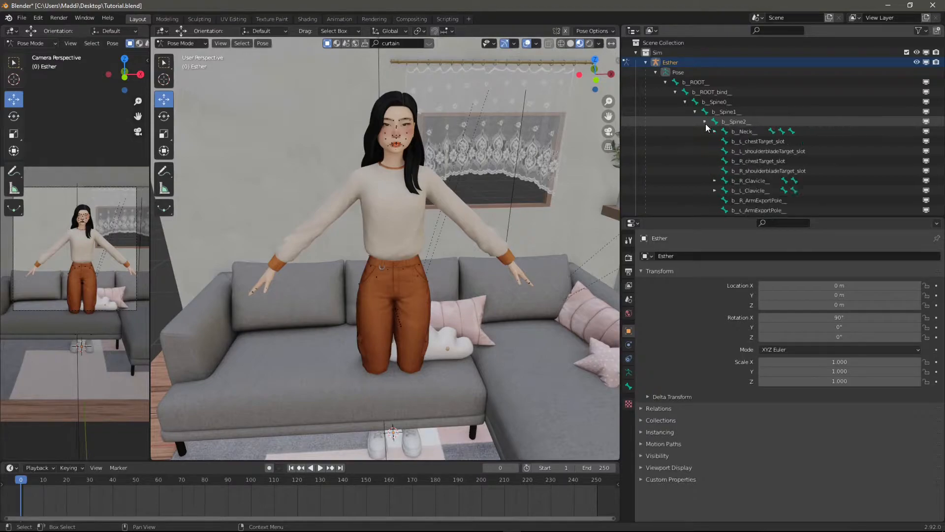
click(739, 113)
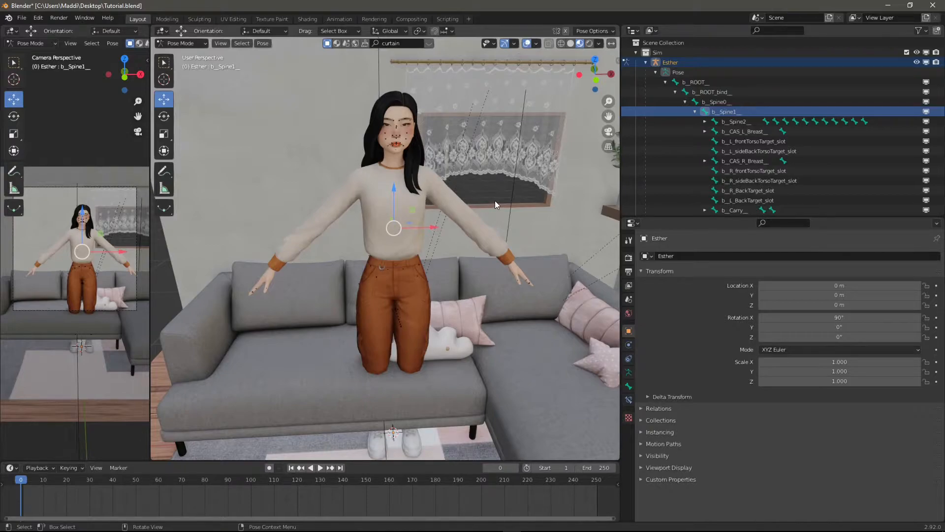
Step: Try rotating the b__Spine1__ bone around different axes to test the torso's movement
click(170, 118)
mouse_move(415, 196)
mouse_down()
mouse_move(401, 201)
mouse_move(415, 195)
mouse_move(411, 202)
mouse_up()
drag(420, 235, 446, 246)
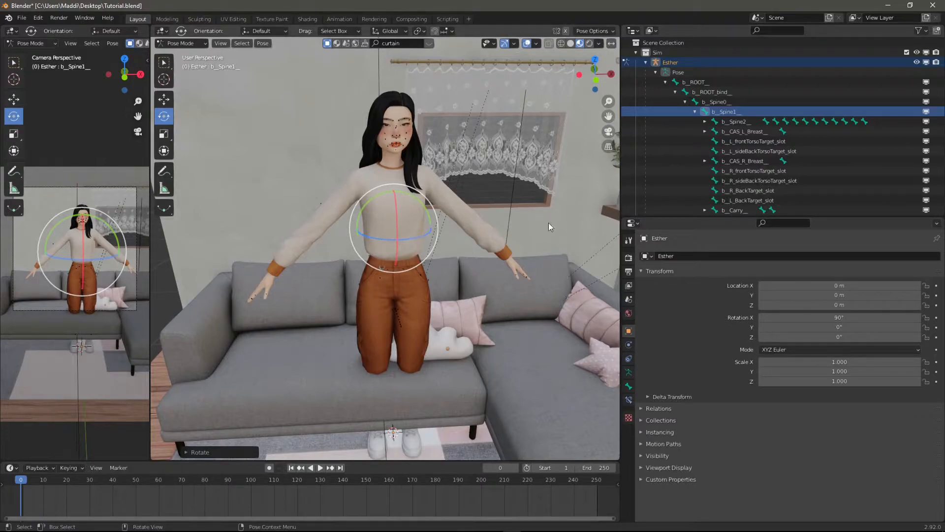
scroll(480, 190, down, 2)
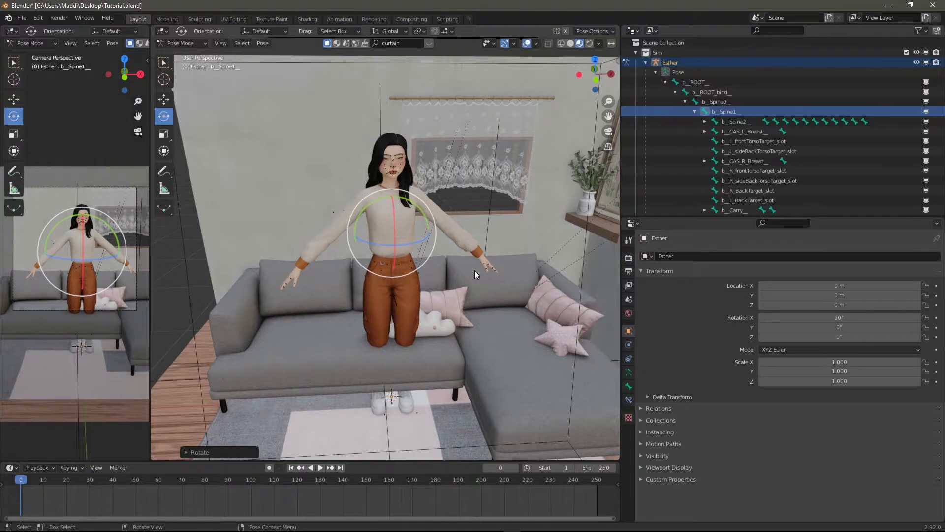
Step: Move the b__ROOT_bind__ bone so the character stands on the rug just in front of the couch
click(700, 98)
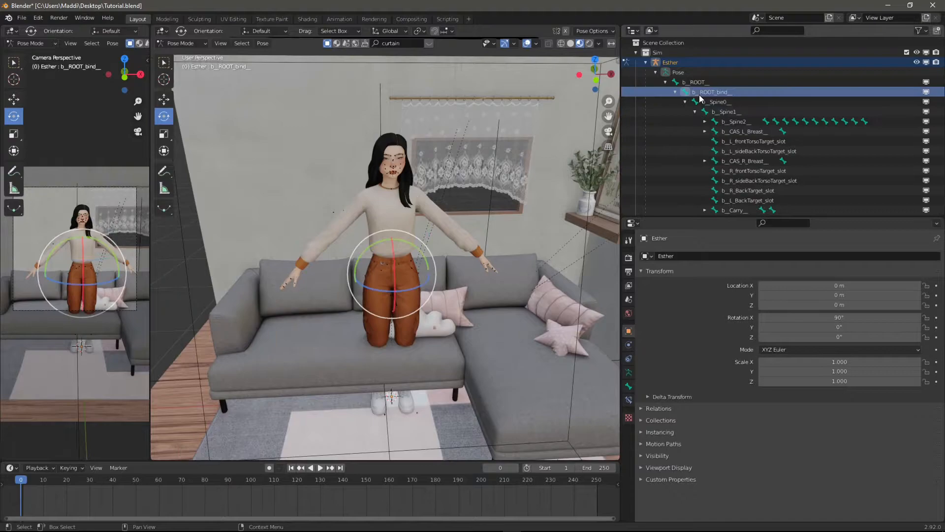
click(162, 101)
drag(392, 273, 379, 339)
middle_drag(379, 340, 306, 269)
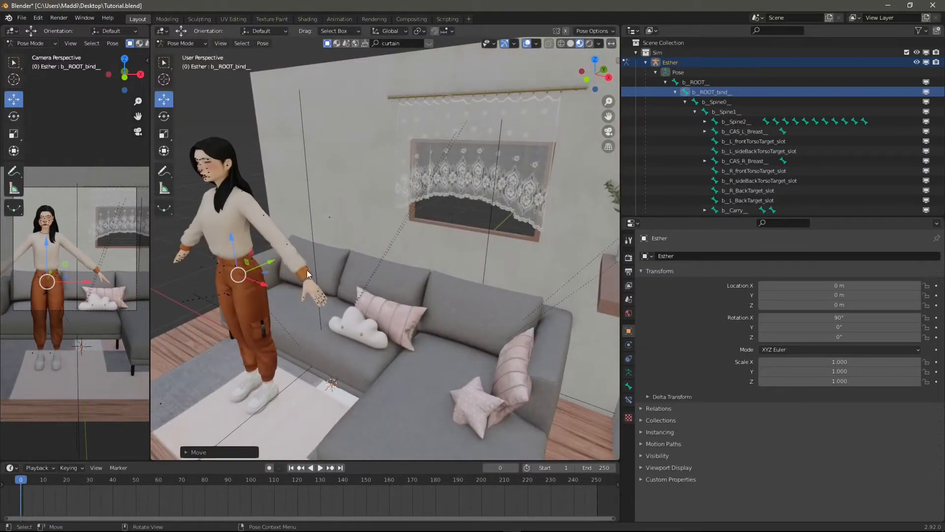
click(273, 261)
click(253, 271)
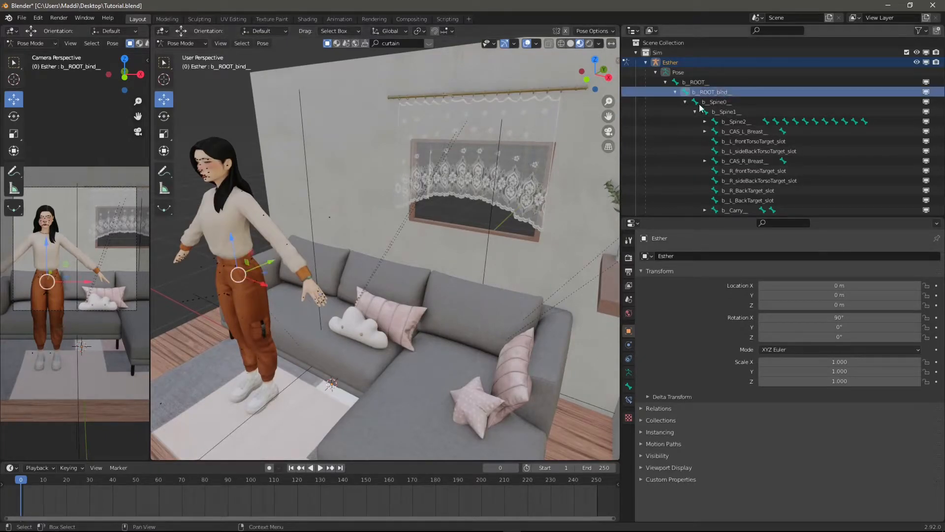
key(g)
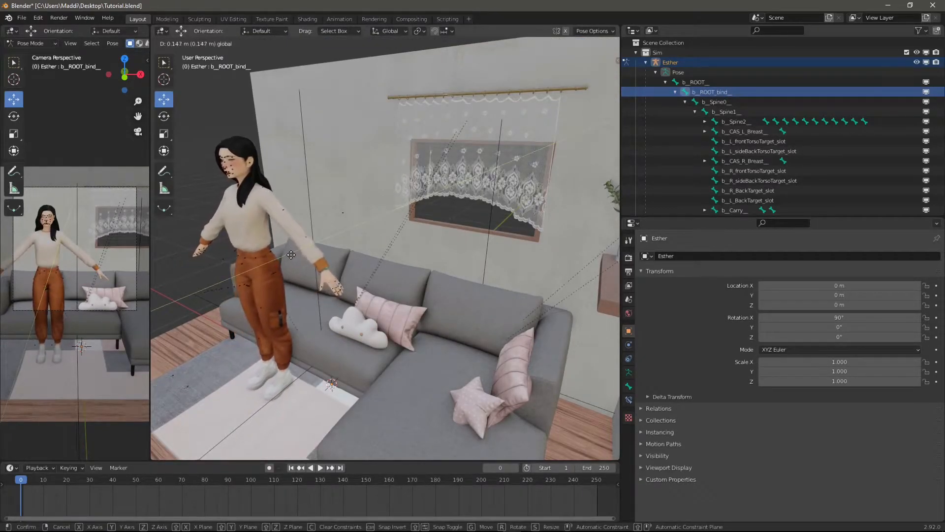
click(291, 254)
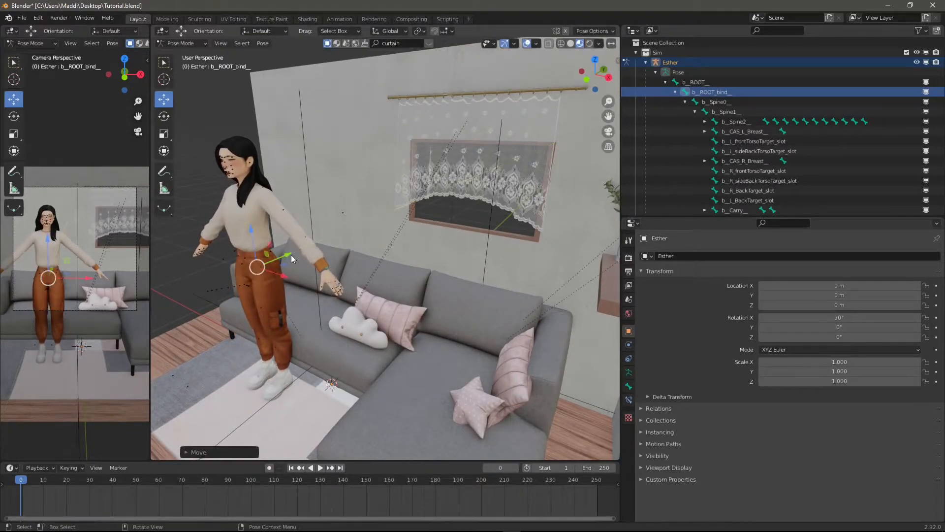
Step: Rotate the b__Spine1__ bone to bend the character's torso forward
click(731, 115)
click(164, 117)
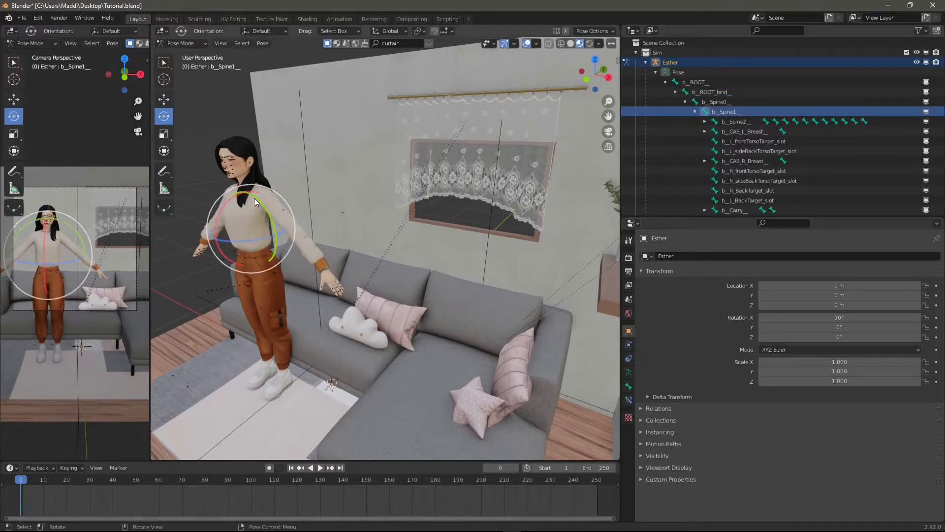
mouse_move(234, 198)
mouse_down()
mouse_move(224, 204)
mouse_move(242, 195)
mouse_up()
middle_drag(272, 192, 264, 192)
drag(252, 188, 229, 206)
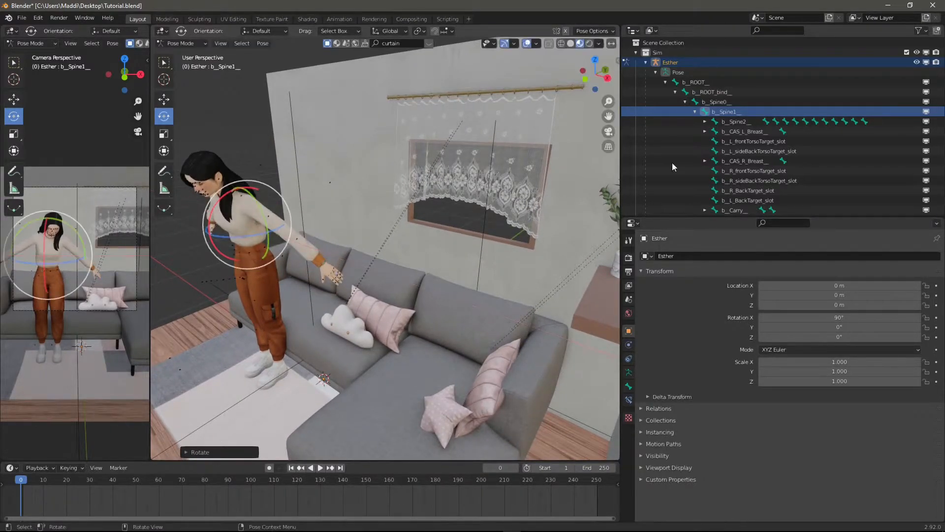
Step: Rotate the b__Spine2__ bone to lean the upper torso and head further forward
scroll(728, 119, down, 2)
click(734, 82)
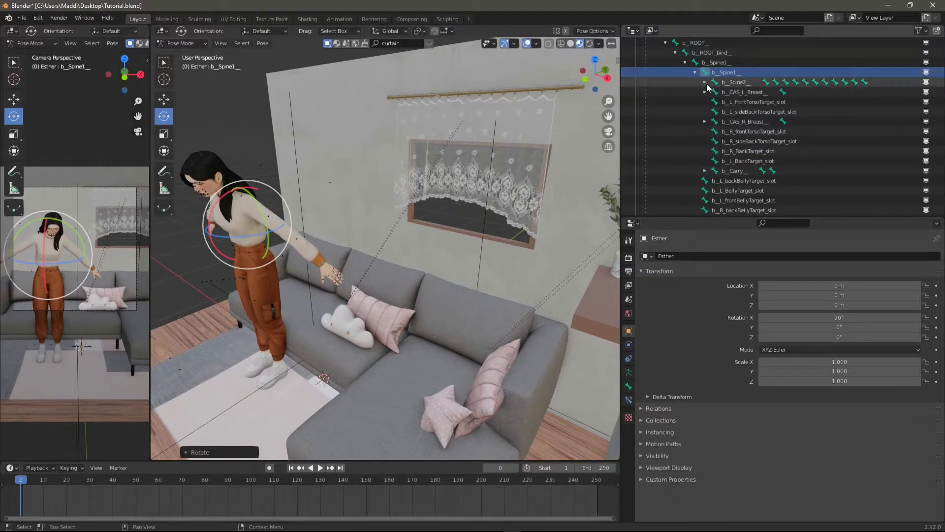
drag(217, 171, 211, 187)
Step: Rotate the b__Pelvis__ bone to swing the hips and legs forward, away from the couch
scroll(763, 147, down, 5)
click(717, 160)
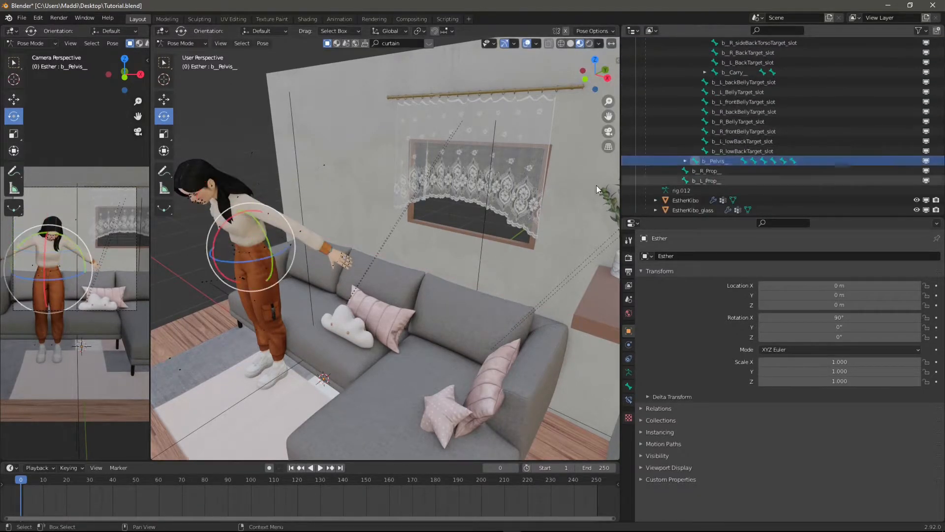
mouse_move(241, 215)
mouse_down()
mouse_move(246, 231)
mouse_move(238, 206)
mouse_move(216, 239)
mouse_move(253, 216)
mouse_up()
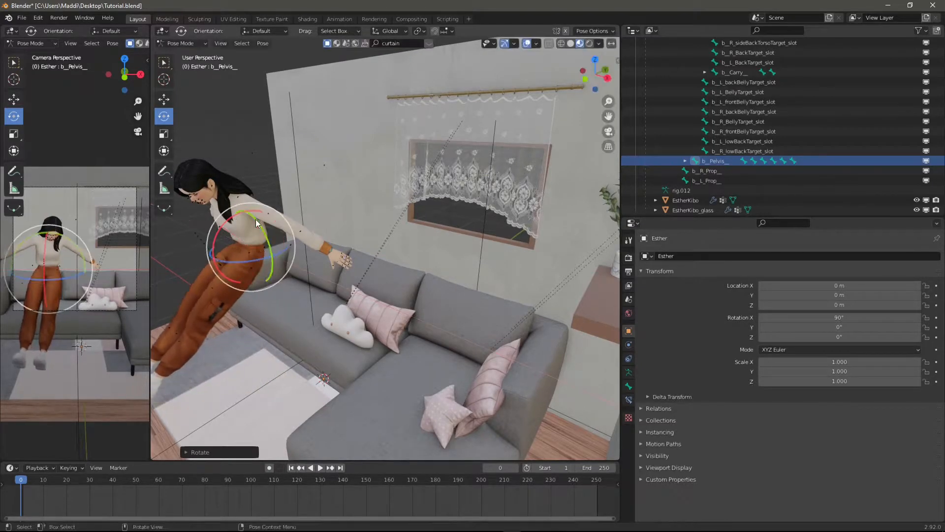
Step: Move the b__ROOT_bind__ bone down and back so the character's hips rest on the couch seat
middle_drag(252, 216, 305, 252)
scroll(825, 99, up, 6)
middle_drag(452, 300, 404, 308)
click(738, 73)
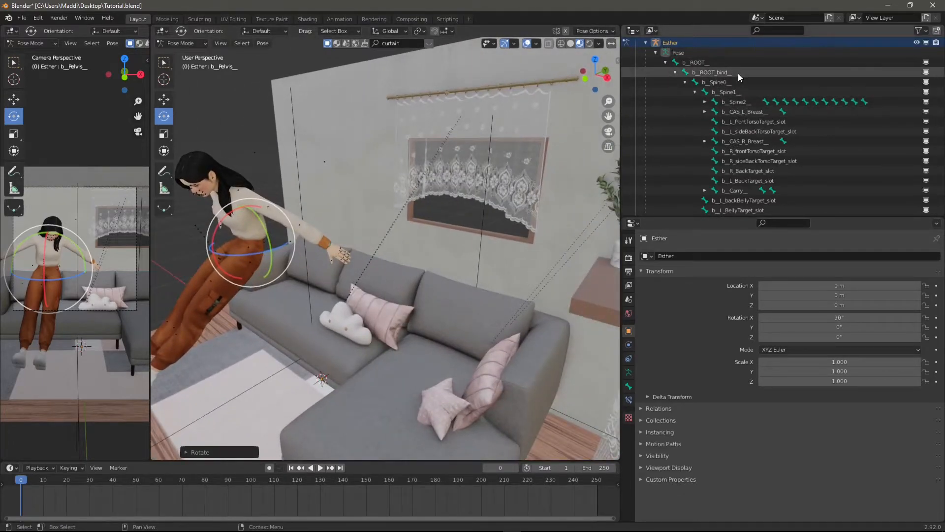
key(shift+space)
key(g)
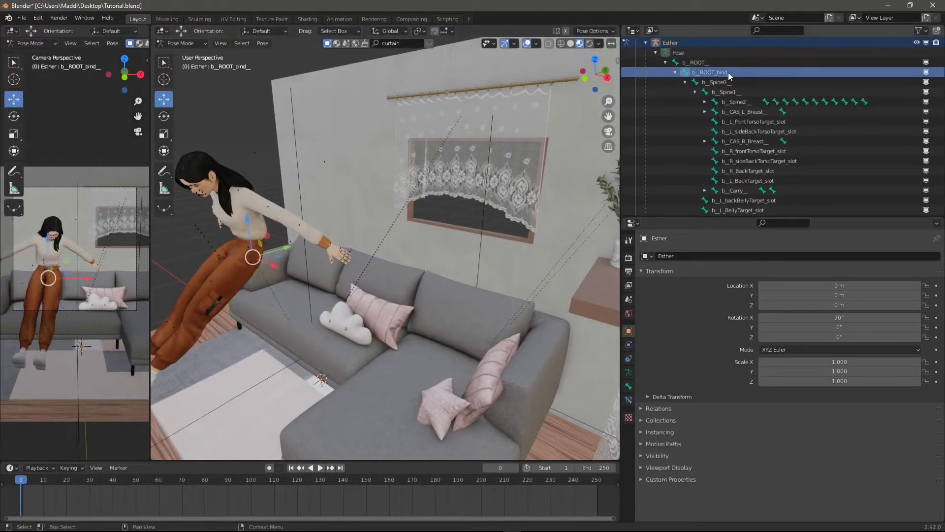
key(g)
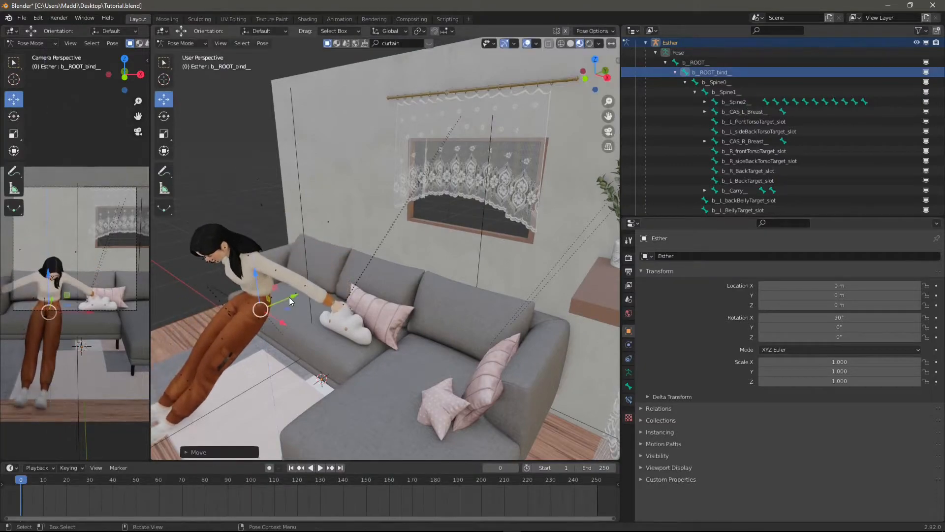
click(330, 286)
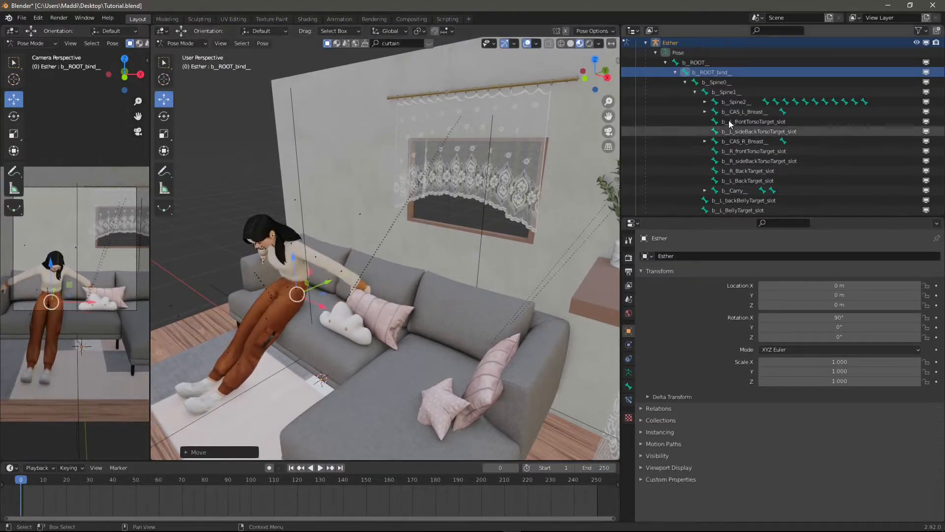
key(g)
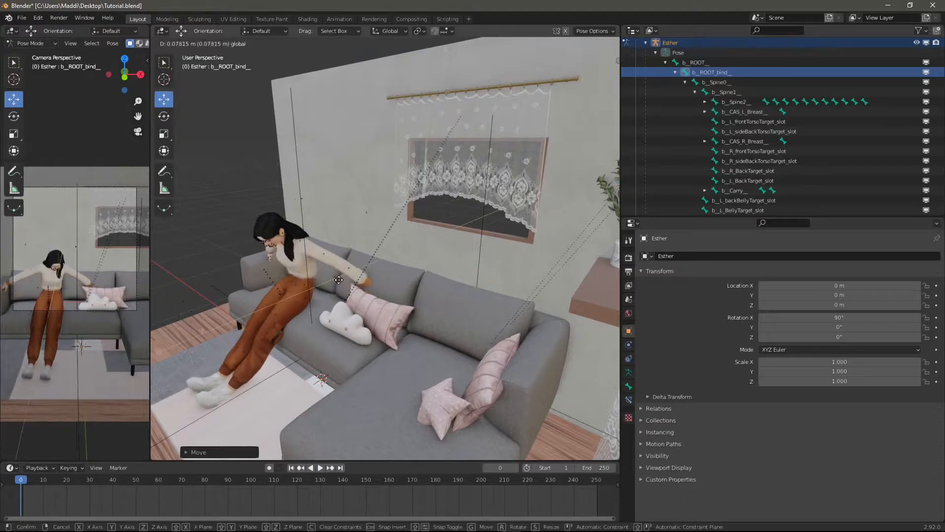
click(323, 287)
Step: Rotate the b__L_Calf__ bone under b__Pelvis__ and b__L_Thigh__ to bend the left knee, bringing the lower leg back toward the couch
scroll(778, 129, down, 5)
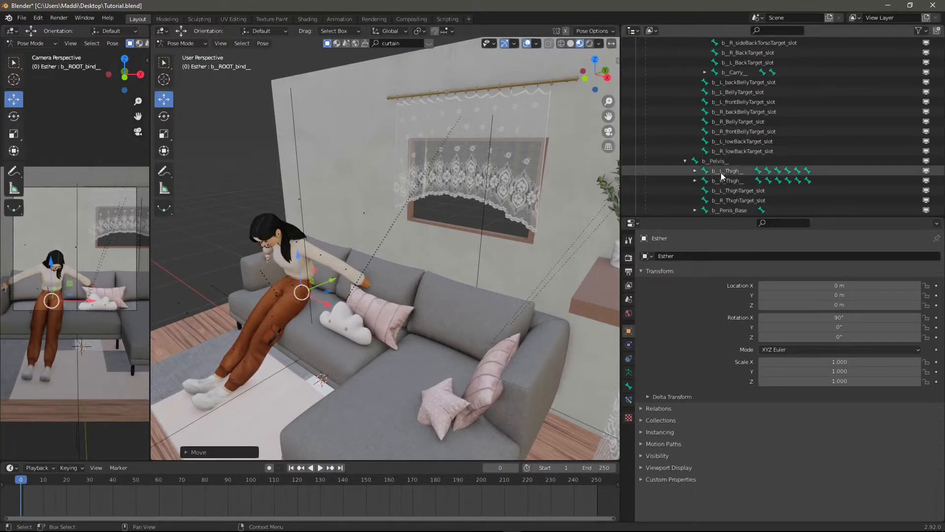
click(718, 171)
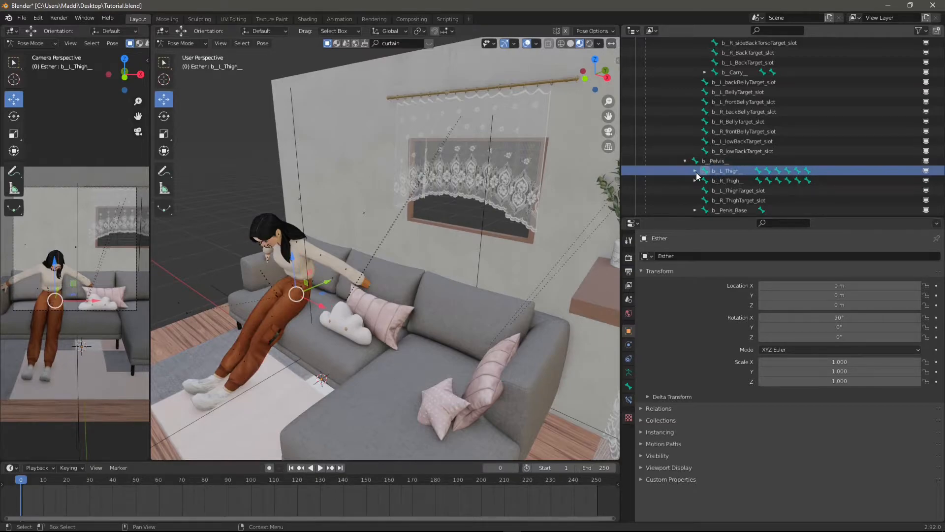
scroll(717, 161, up, 6)
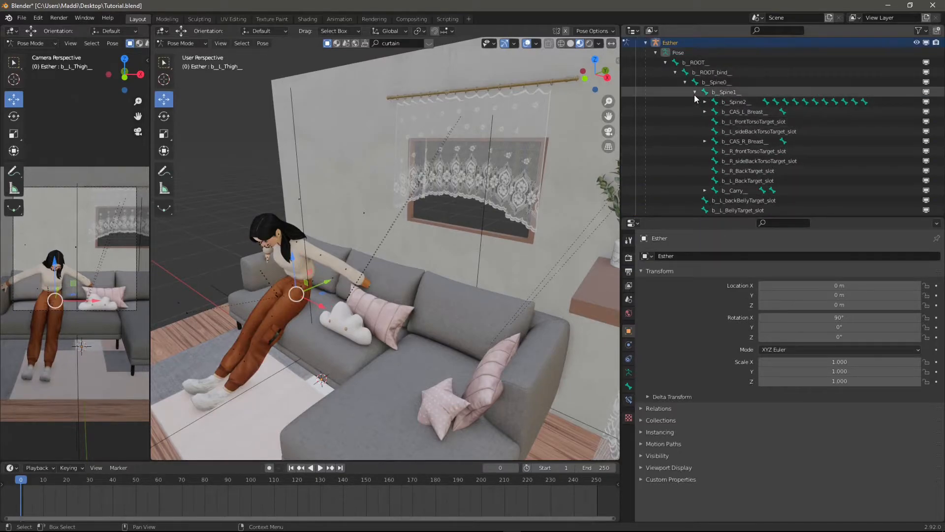
click(694, 94)
click(685, 85)
click(685, 92)
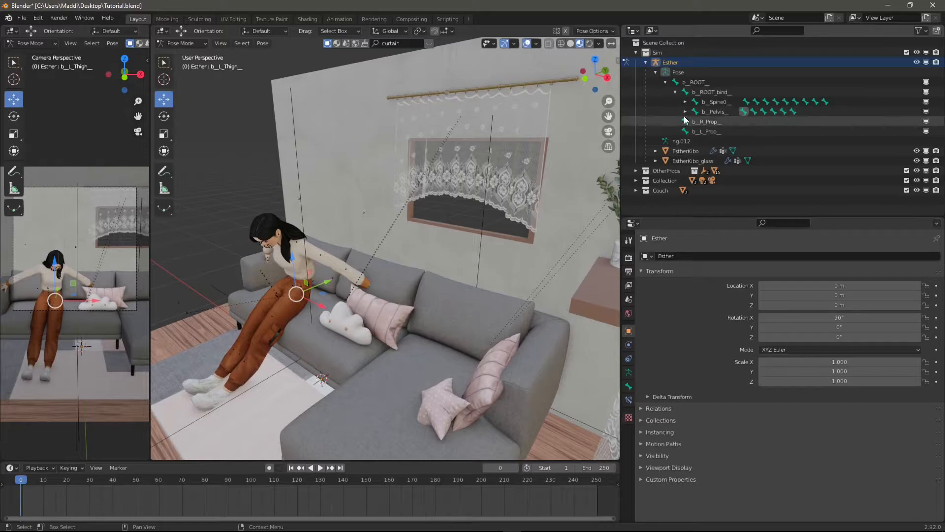
click(723, 113)
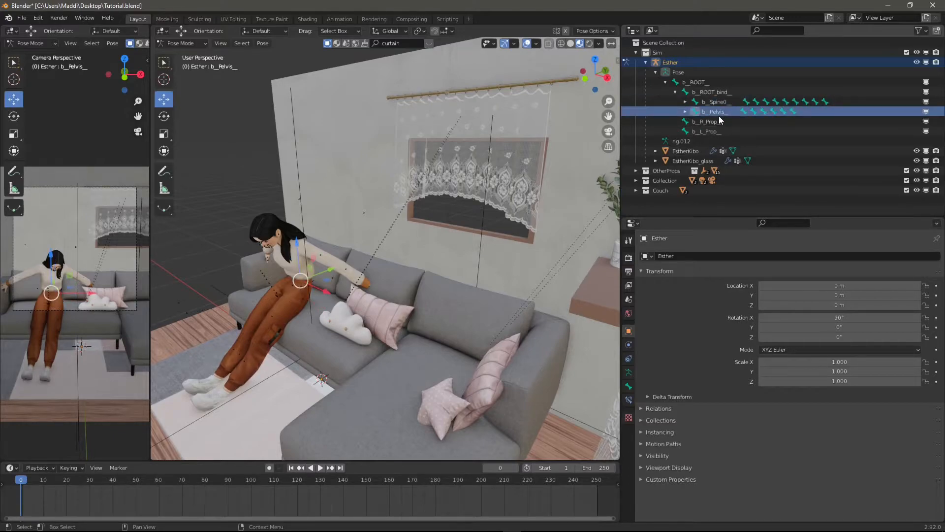
click(684, 113)
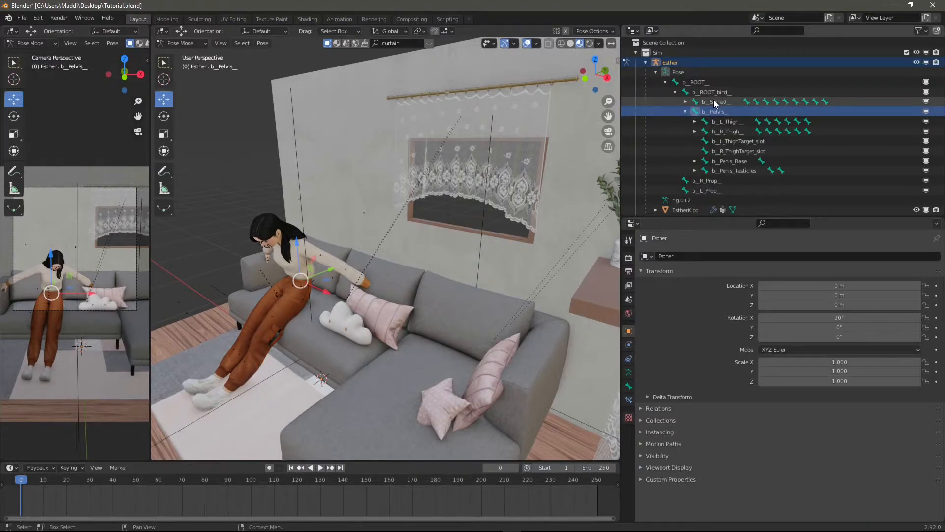
click(696, 121)
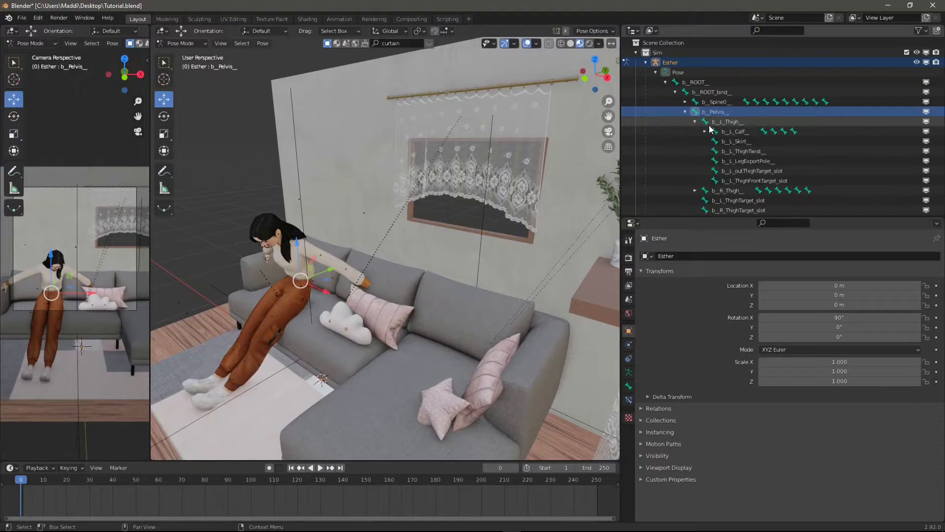
click(734, 132)
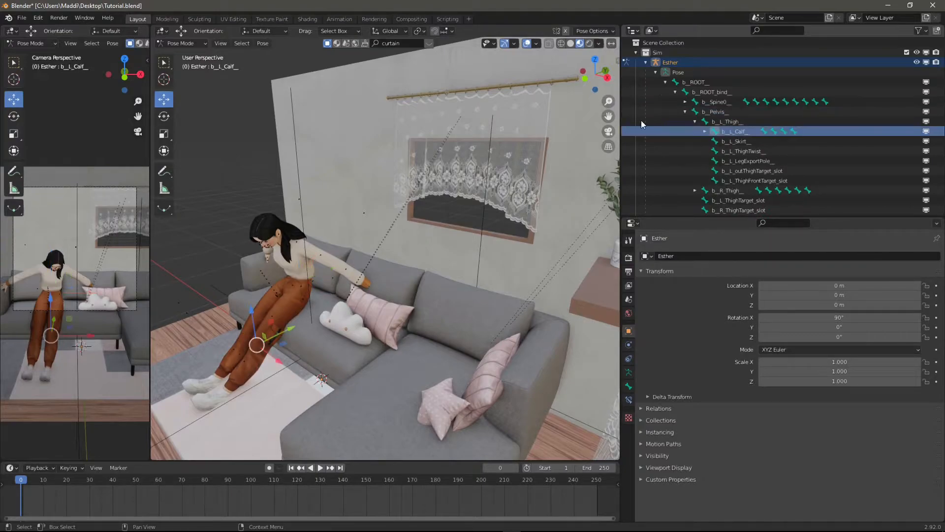
click(164, 117)
drag(242, 318, 232, 347)
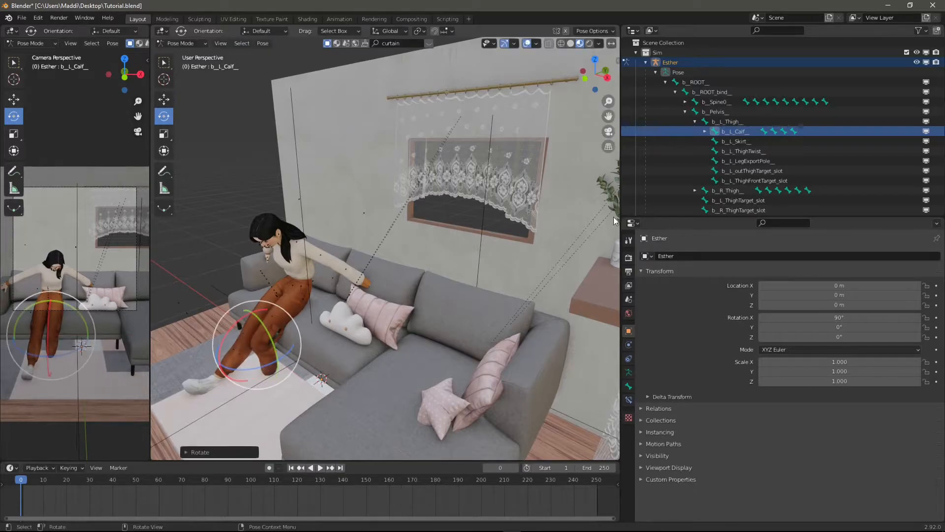
Step: Rotate the b__L_Thigh__ bone to raise the left thigh so the left foot comes forward beside the right one
click(746, 121)
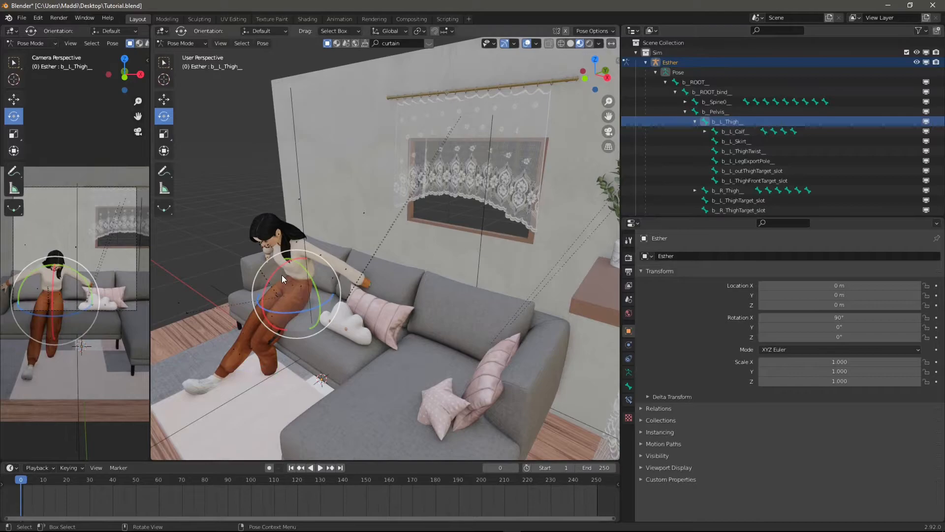
drag(267, 283, 277, 279)
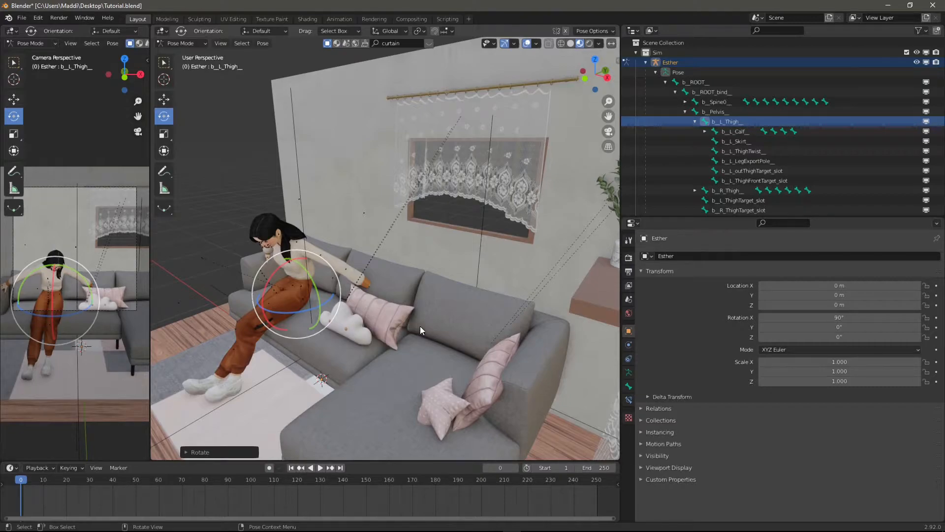
Step: Insert a Location, Rotation & Scale keyframe for all of Esther's bones at frame 0, and clear the bone selection
key(a)
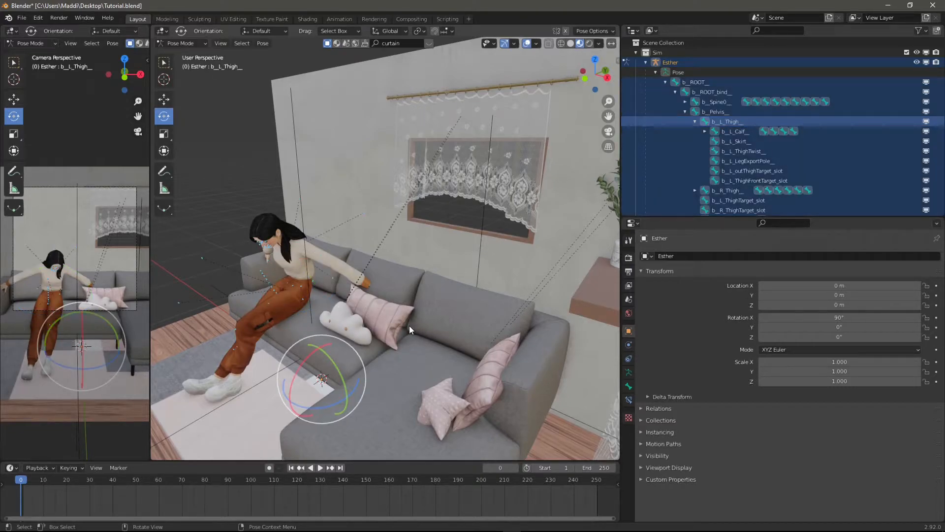
key(i)
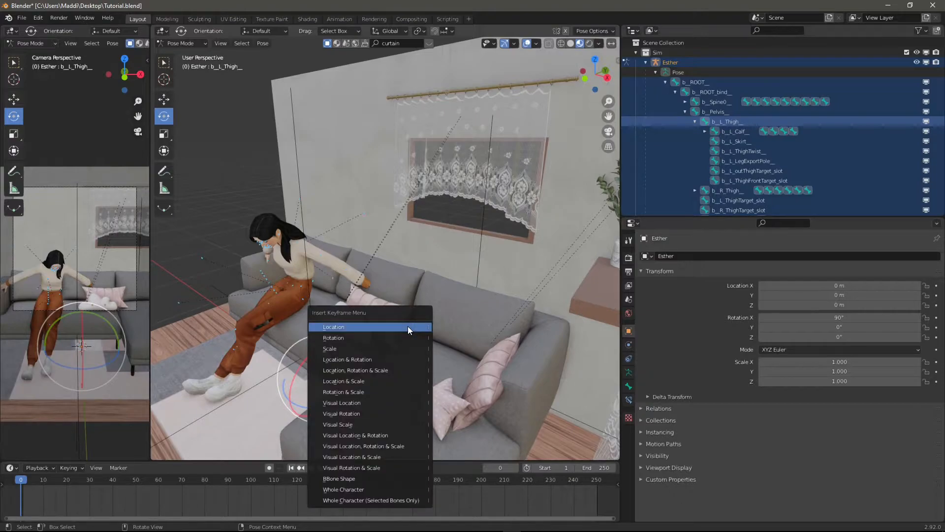
click(388, 370)
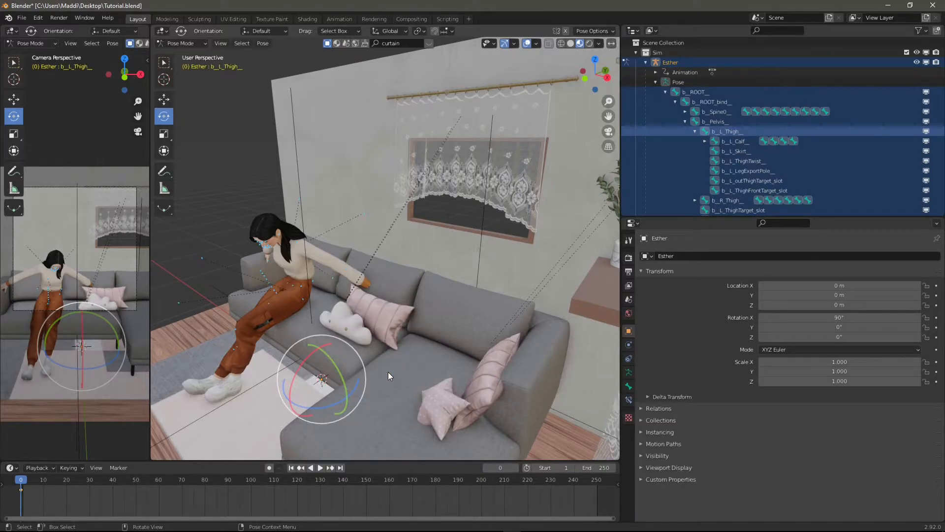
click(235, 165)
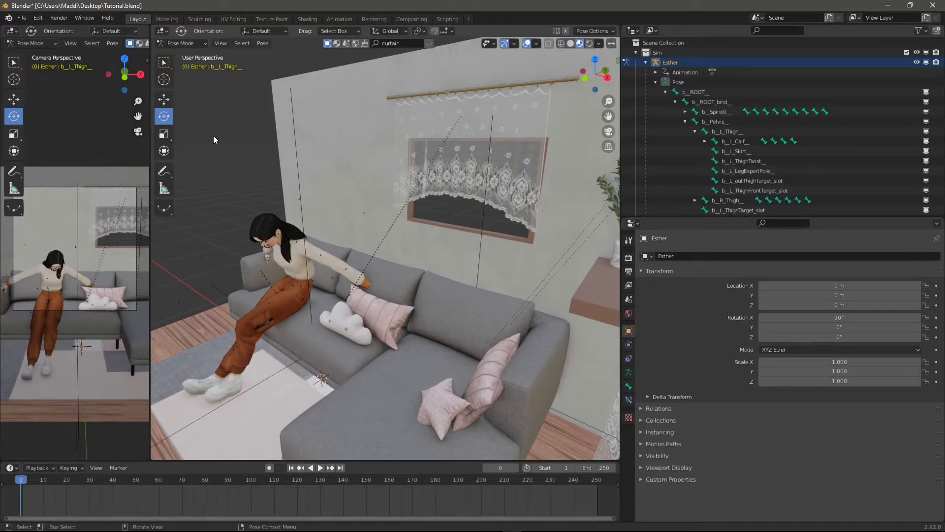
Step: Render a still image of the posed character from the scene camera
click(67, 20)
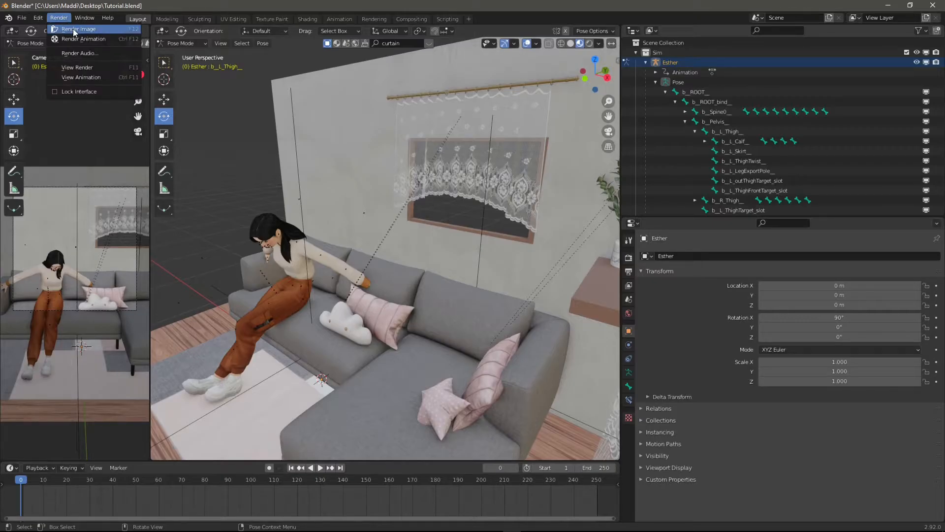
click(73, 28)
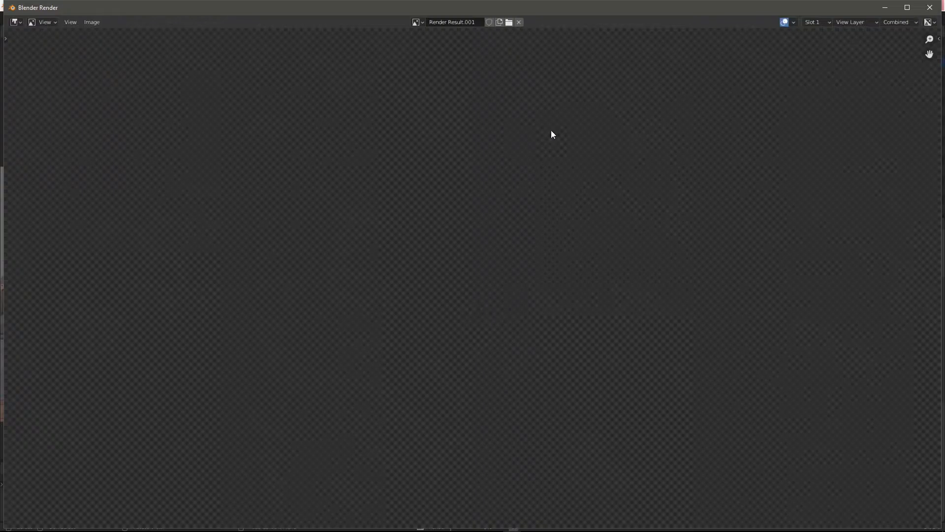
scroll(582, 241, up, 1)
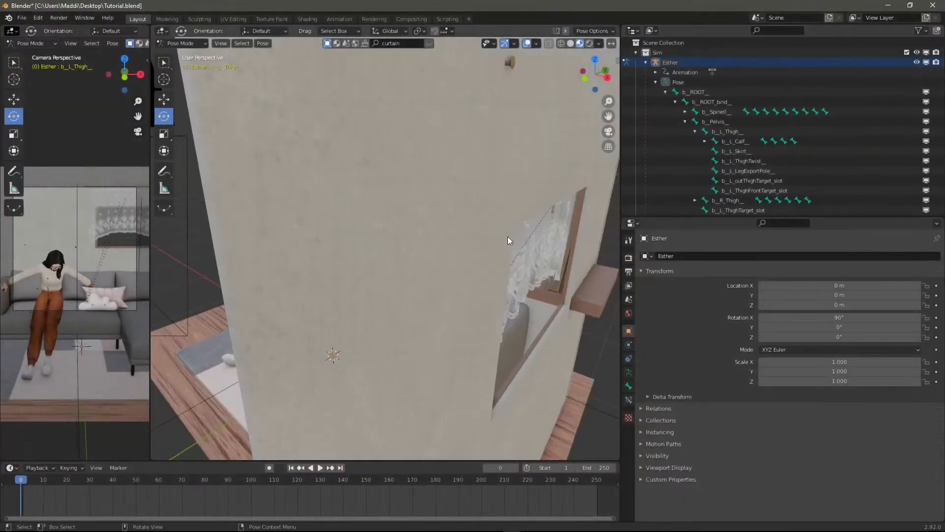
scroll(743, 143, down, 4)
middle_drag(355, 285, 409, 292)
scroll(734, 158, up, 2)
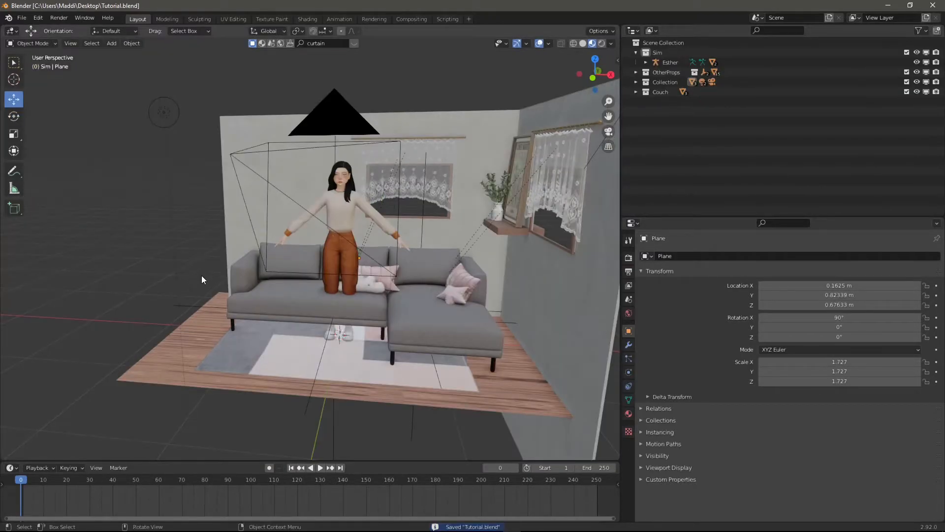
scroll(233, 262, up, 2)
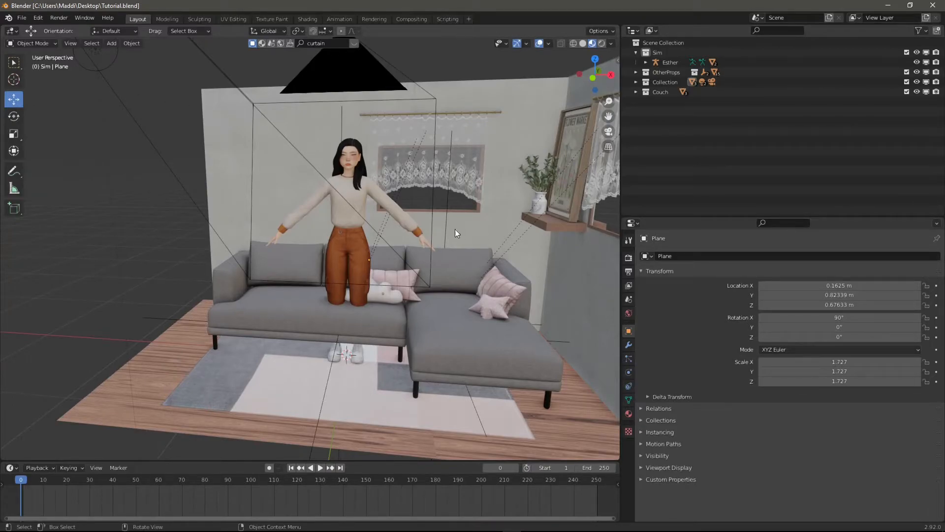
middle_drag(99, 203, 102, 202)
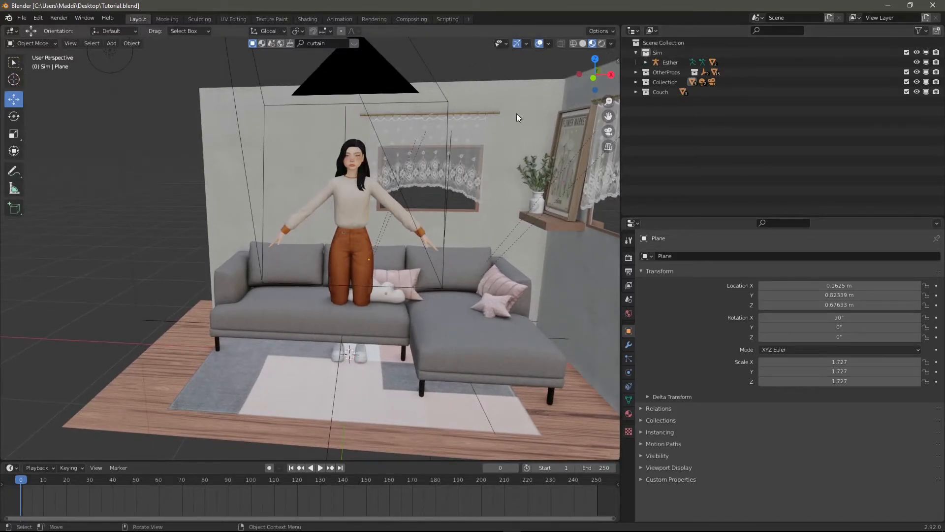
Step: Select the Esther armature, open the Scripting workspace, and switch to the BlenderScript file in Notepad
click(669, 62)
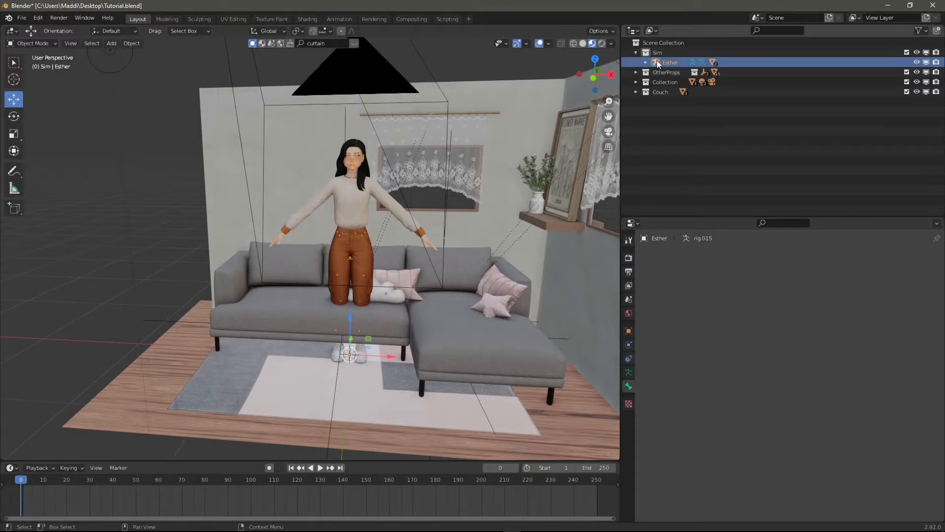
click(444, 19)
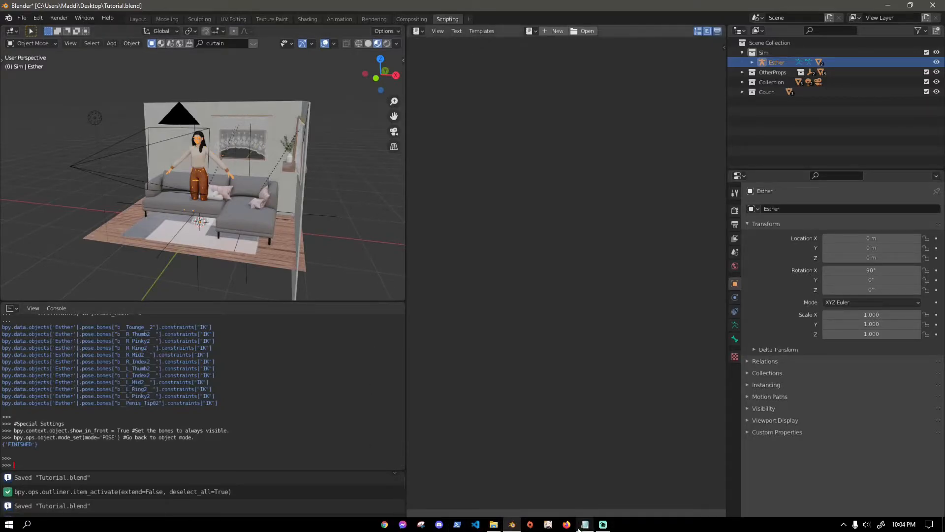
click(585, 525)
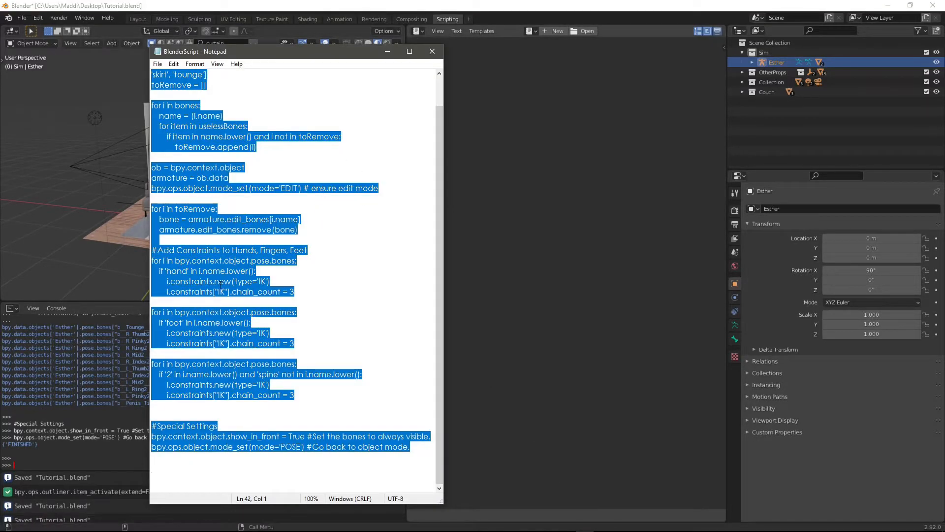
Step: Select the entire text of the BlenderScript file and minimize Notepad
click(339, 276)
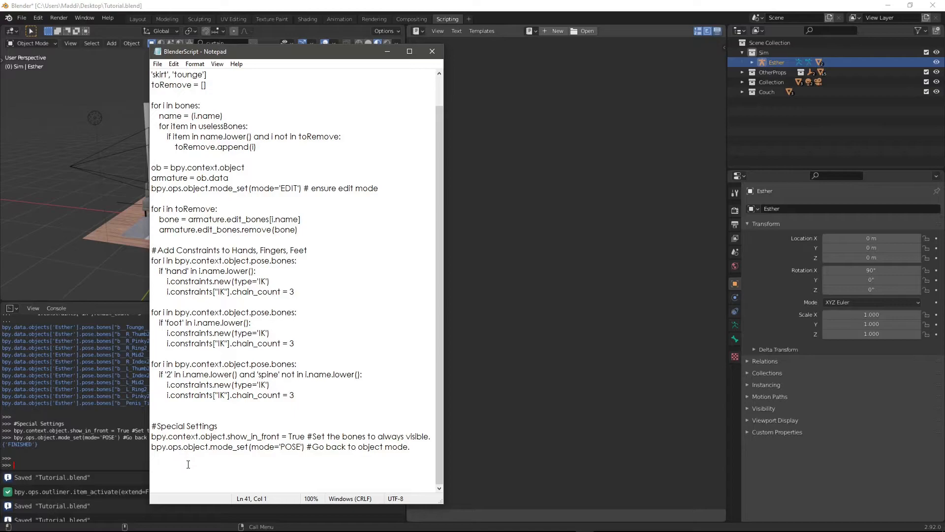
click(210, 452)
key(ctrl+a)
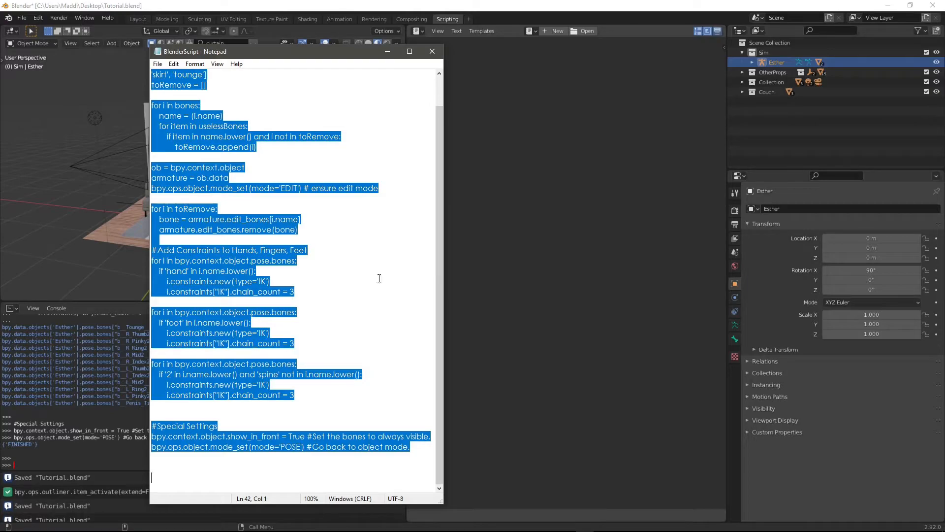
click(387, 52)
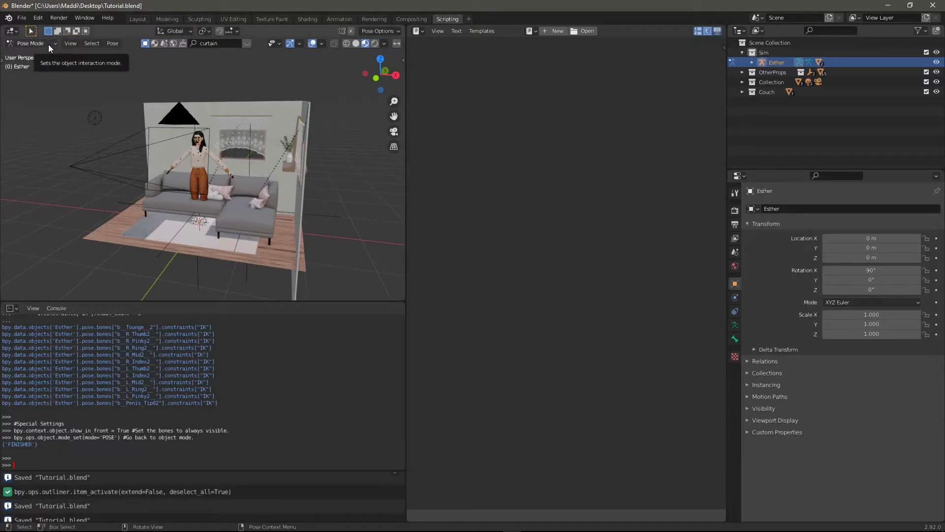
Step: Save Tutorial.blend with Esther in Pose Mode and return to the Layout workspace with the character in close view
key(ctrl+s)
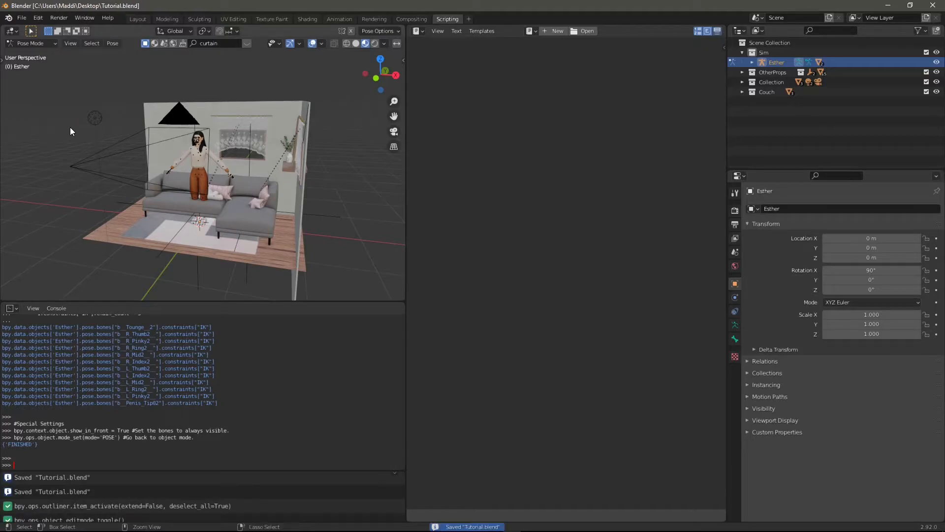
click(140, 20)
shift+middle_drag(443, 158, 420, 161)
scroll(416, 152, up, 1)
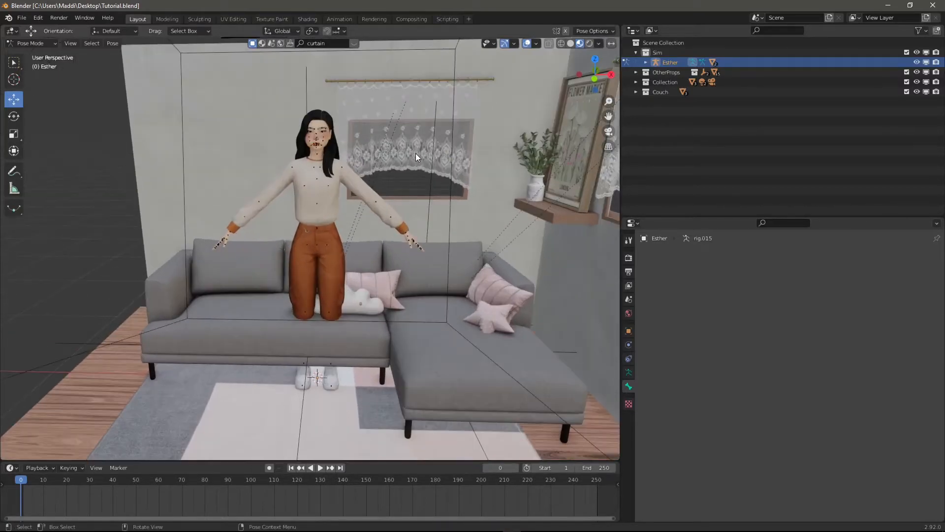
scroll(416, 154, up, 1)
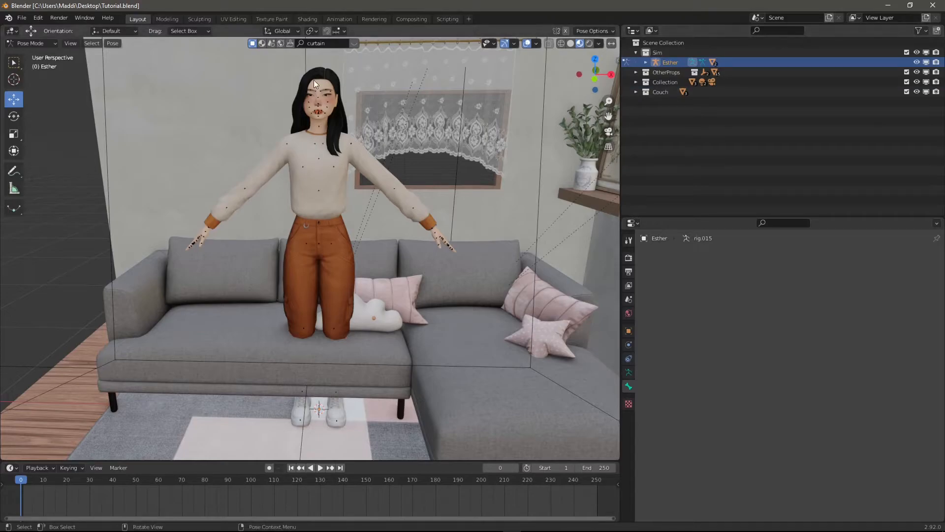
Step: Expand the Esther armature's bone hierarchy to show the bones beneath b__Spine2__ and b__Pelvis__
click(646, 62)
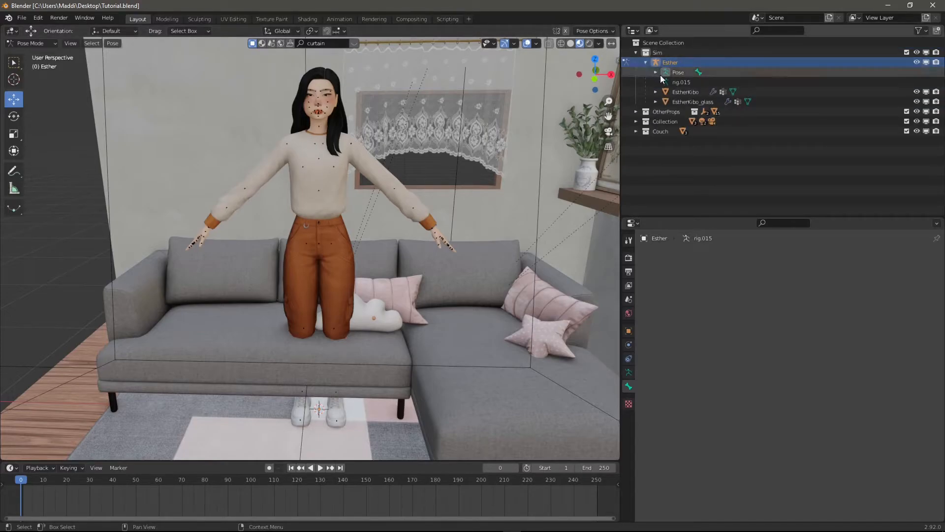
click(655, 72)
click(665, 81)
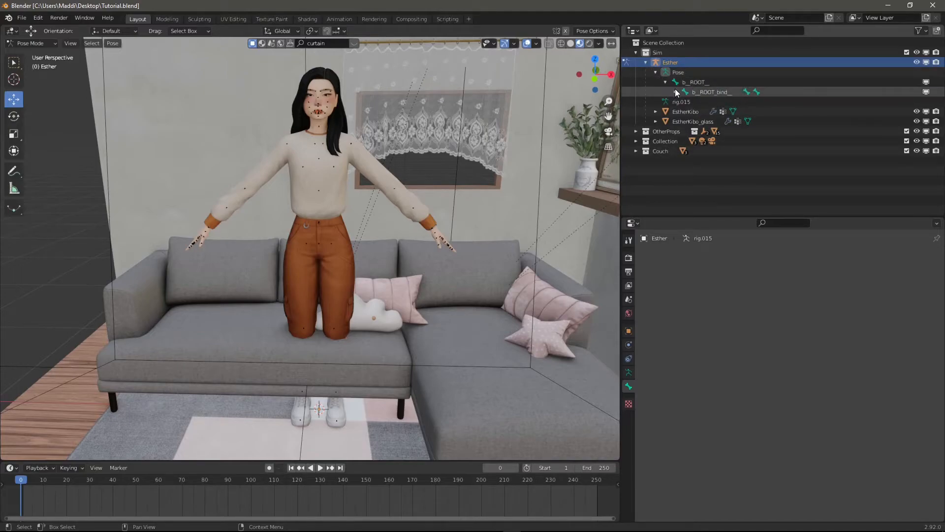
click(675, 92)
click(685, 102)
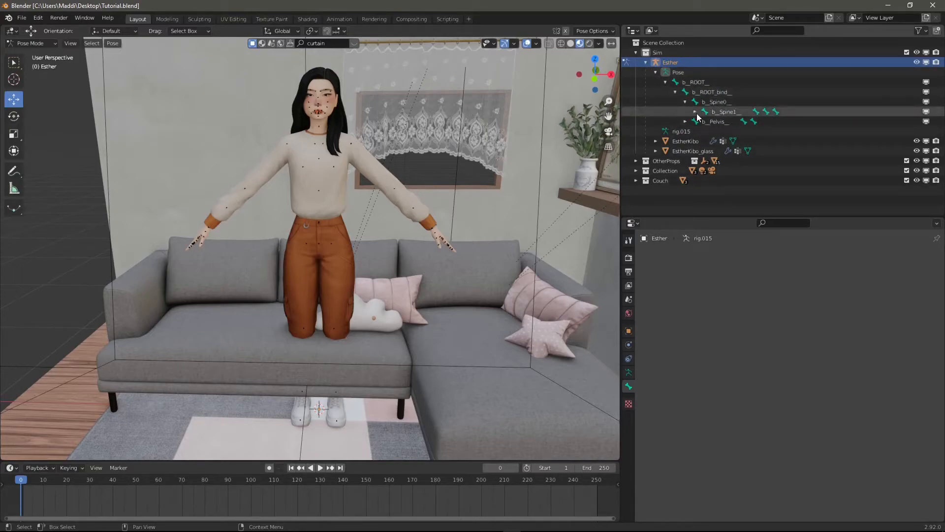
click(694, 112)
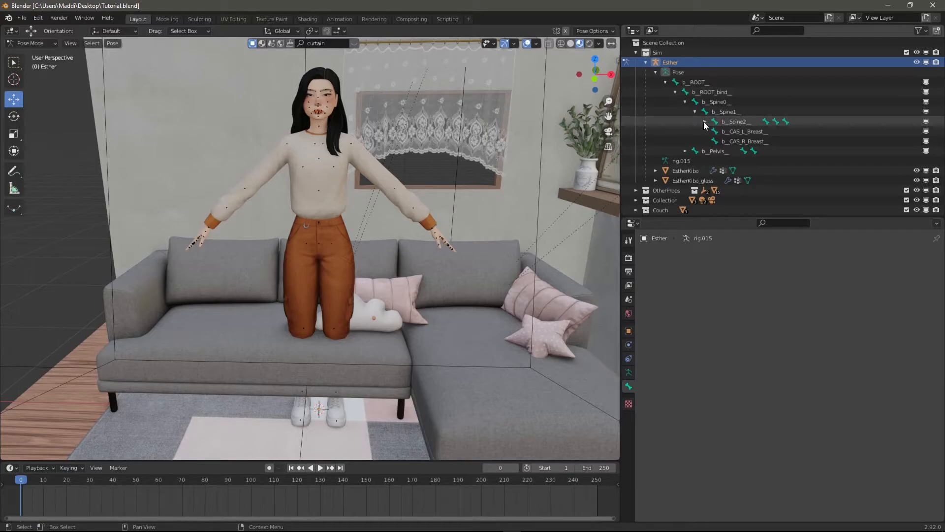
click(704, 122)
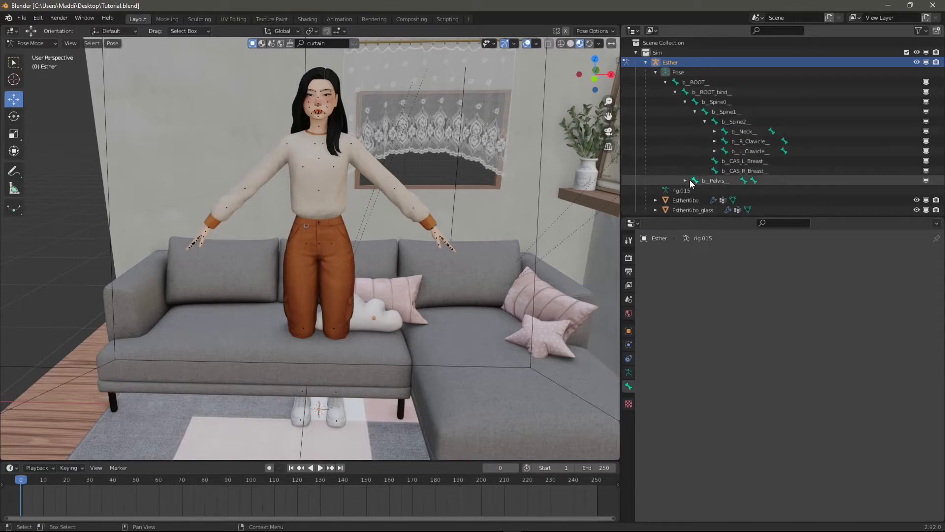
click(685, 181)
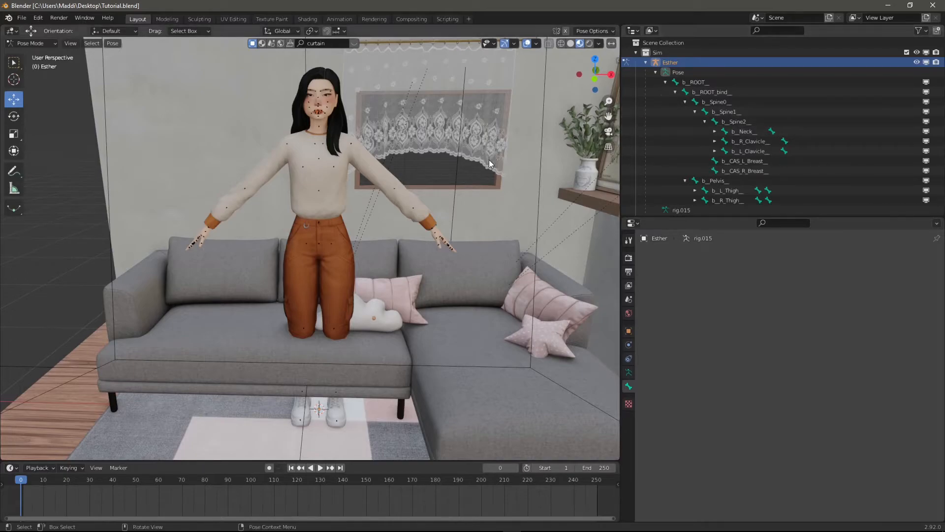
Step: Move the b__ROOT_bind__ bone so the character stands on the rug in front of the couch, and deselect it
click(727, 95)
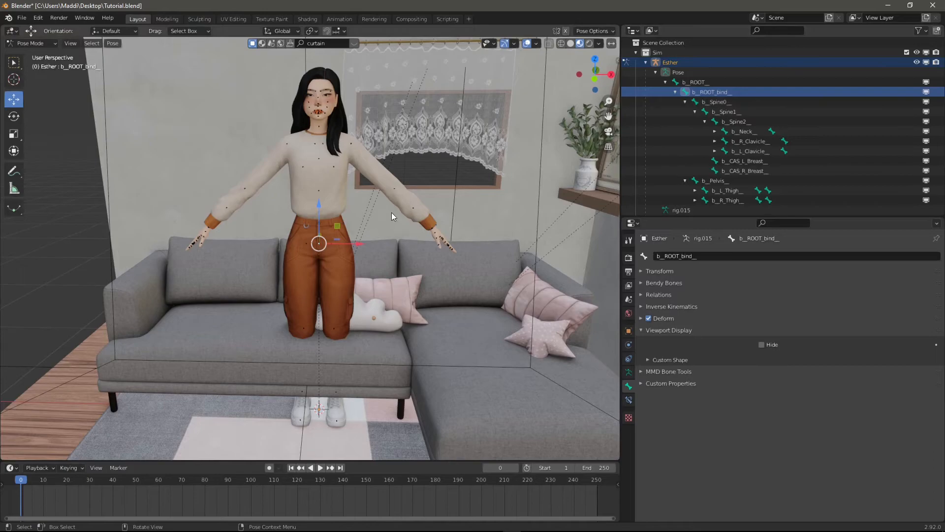
middle_drag(391, 216, 359, 225)
drag(289, 248, 278, 278)
middle_drag(277, 279, 318, 272)
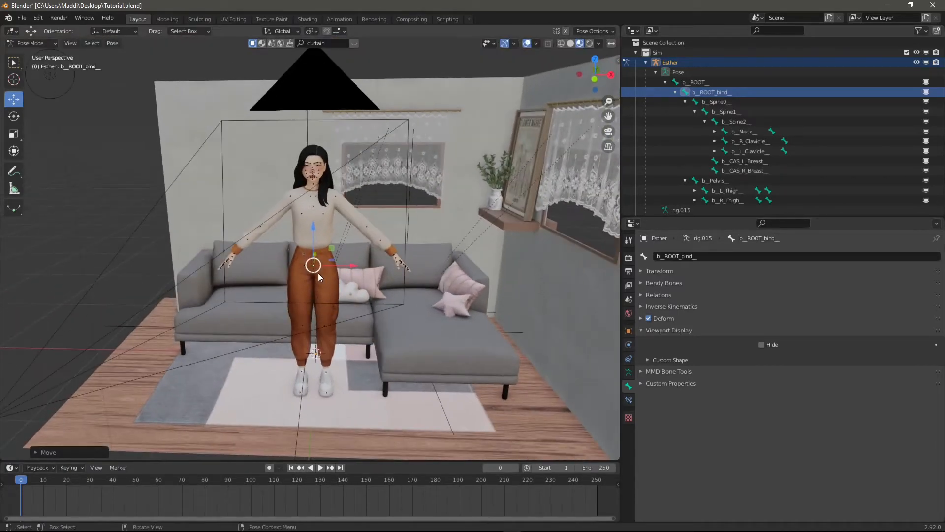
scroll(319, 273, up, 2)
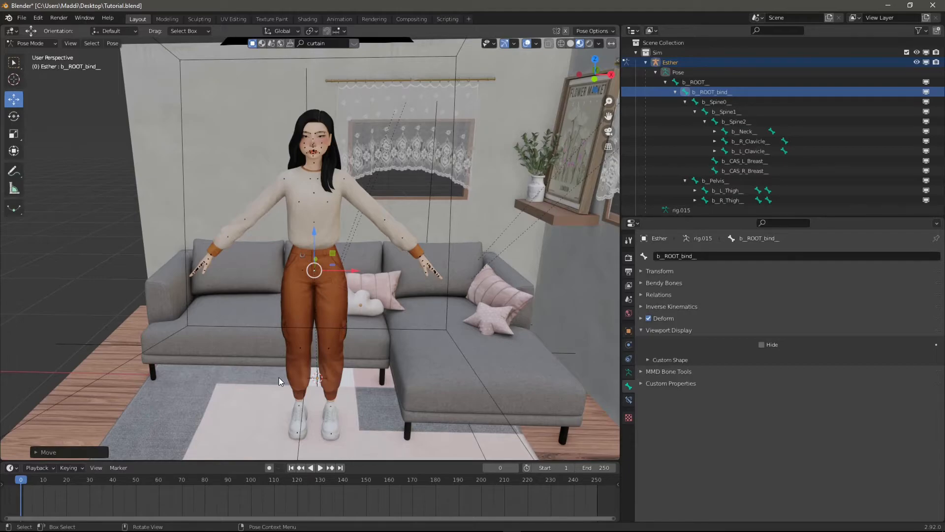
click(88, 276)
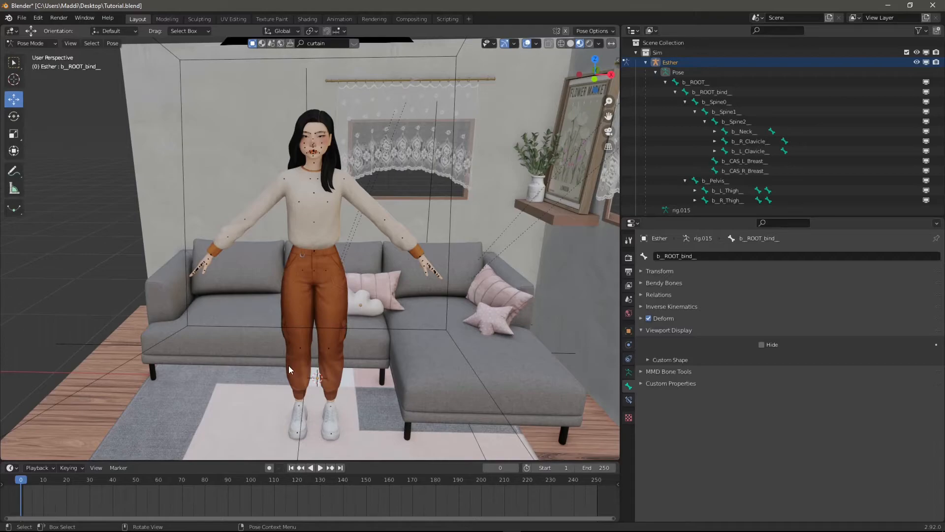
Step: Raise the IK controls of the character's right and left feet so both knees bend with the feet off the floor
click(311, 416)
drag(300, 378, 295, 307)
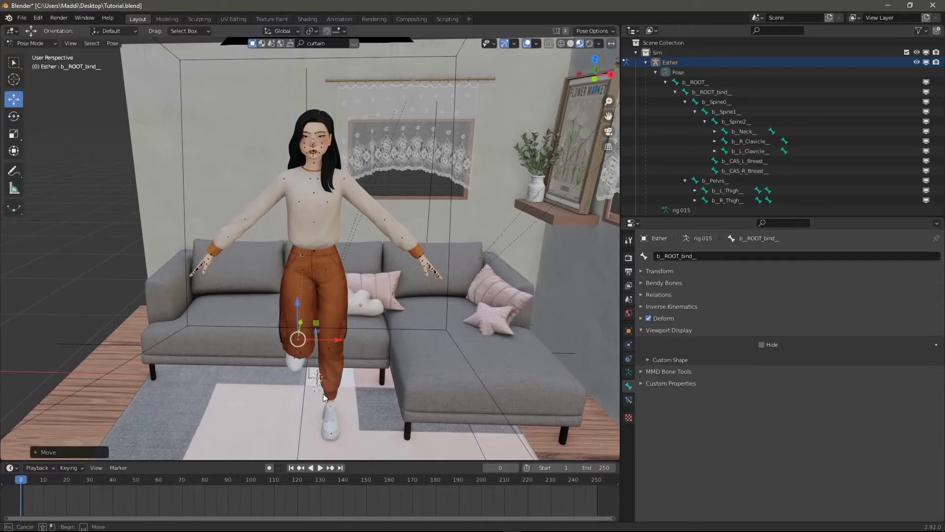
click(347, 421)
drag(330, 376, 332, 305)
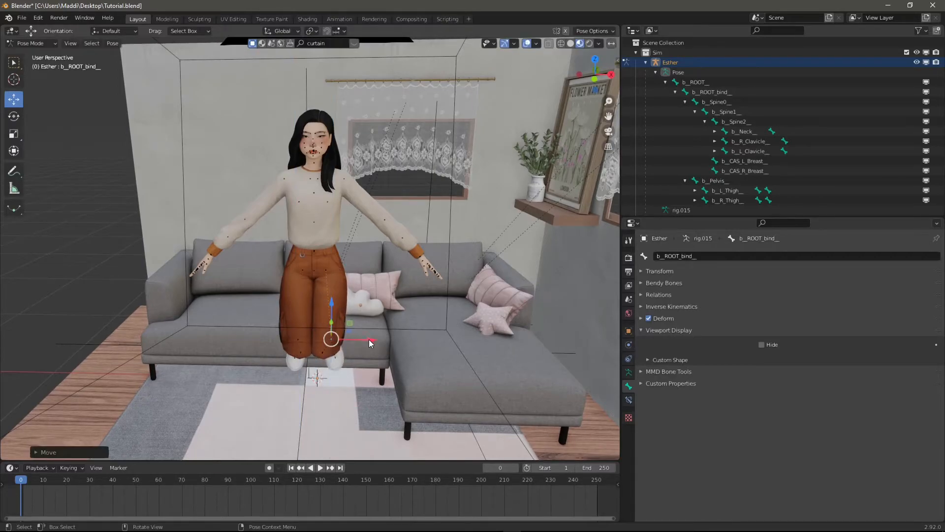
middle_drag(358, 339, 395, 323)
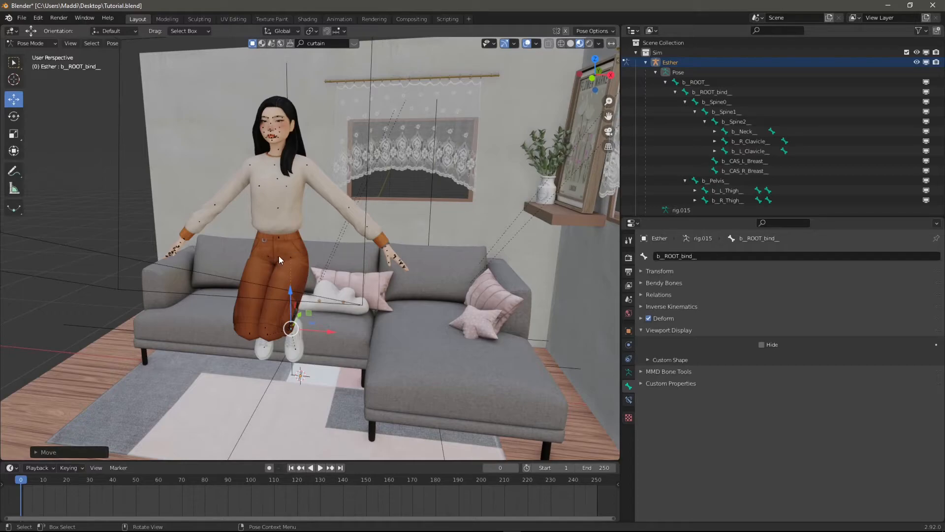
Step: Rotate the controls at the left and right thighs to turn the knees slightly apart, and clear the bone selection
click(297, 264)
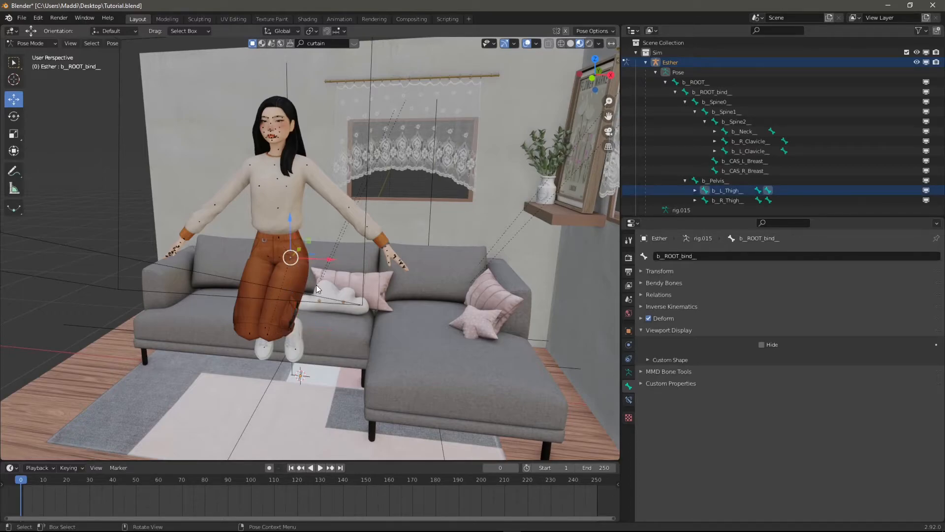
click(14, 117)
drag(265, 265, 265, 240)
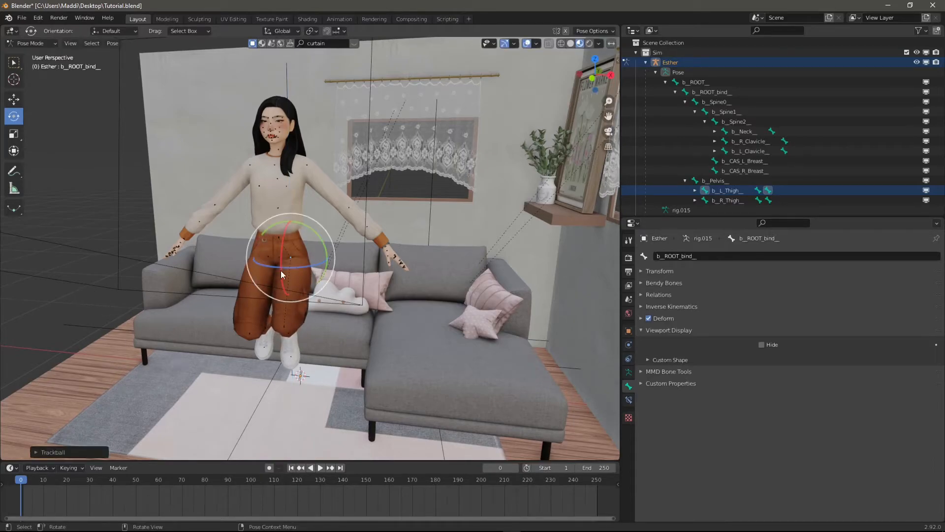
click(260, 244)
click(270, 263)
drag(270, 270, 255, 276)
click(69, 306)
Step: Move the left hand's IK control forward and inward so the hand rests in front of the character's waist
middle_drag(256, 339, 297, 341)
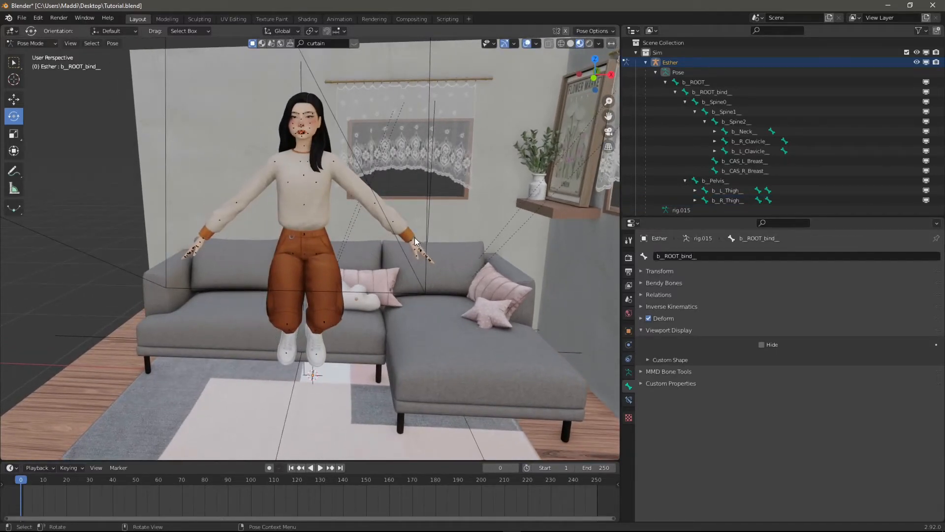
scroll(418, 252, up, 2)
middle_drag(456, 235, 407, 247)
drag(350, 256, 251, 276)
click(13, 99)
drag(214, 240, 221, 207)
middle_drag(65, 225, 132, 221)
Step: Curl the index finger of the character's outstretched right hand by moving its fingertip control
click(173, 233)
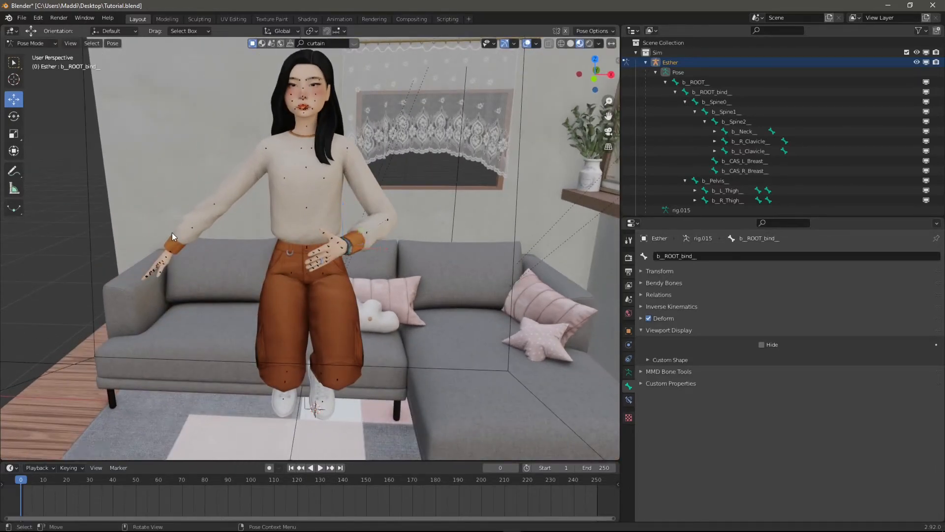
middle_drag(192, 246, 322, 267)
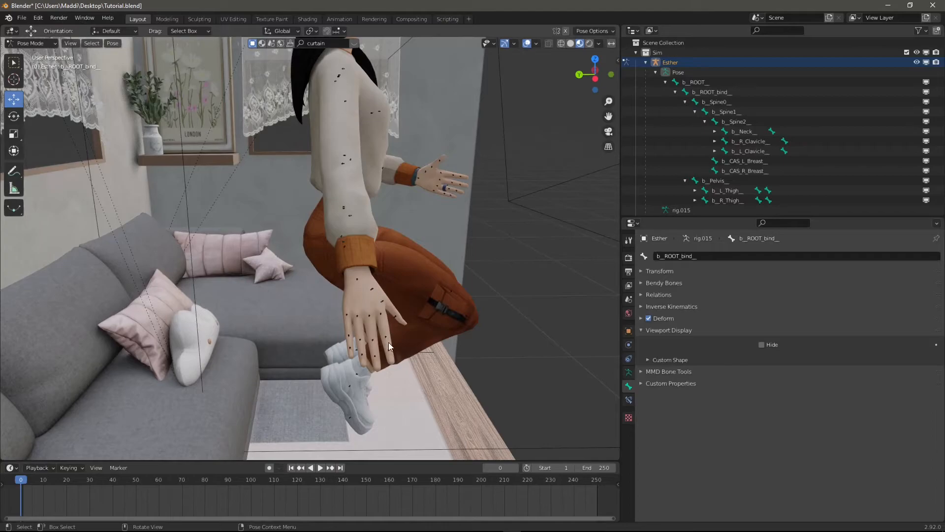
drag(386, 343, 397, 359)
middle_drag(415, 358, 437, 363)
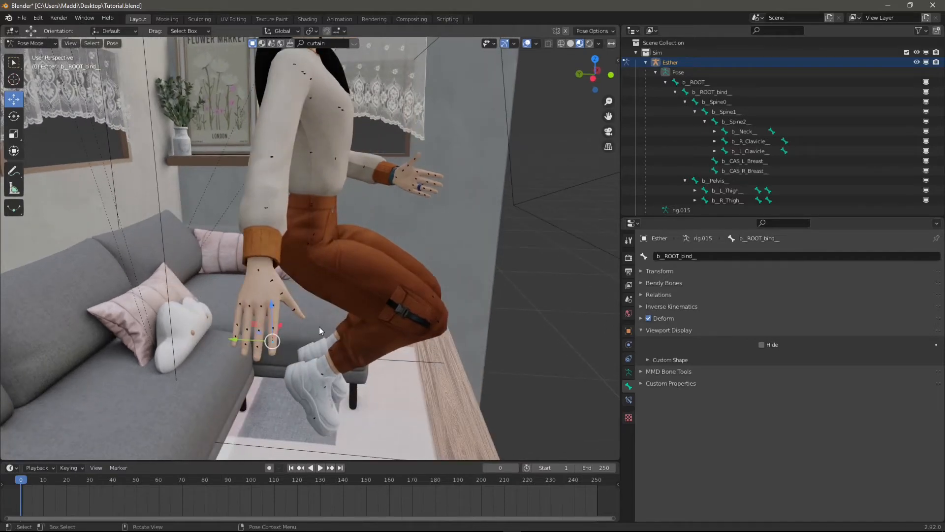
middle_drag(318, 326, 328, 330)
key(g)
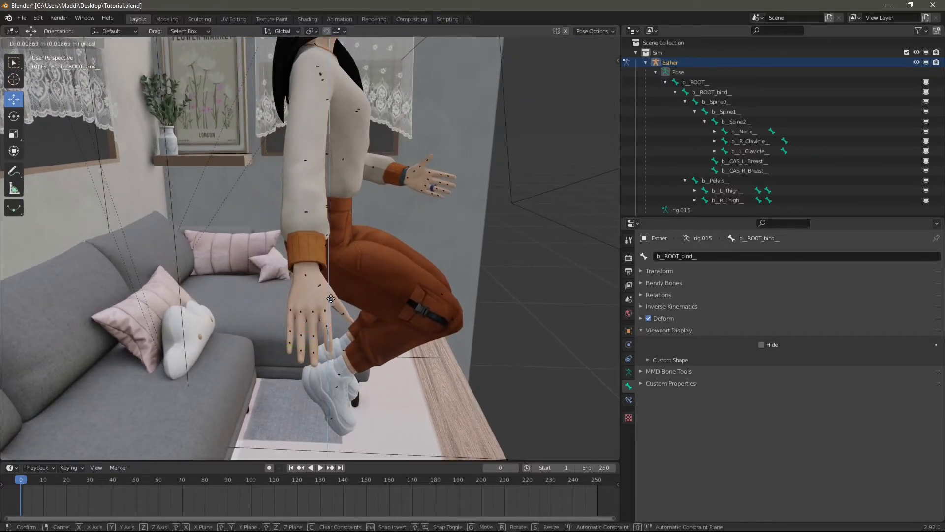
click(331, 299)
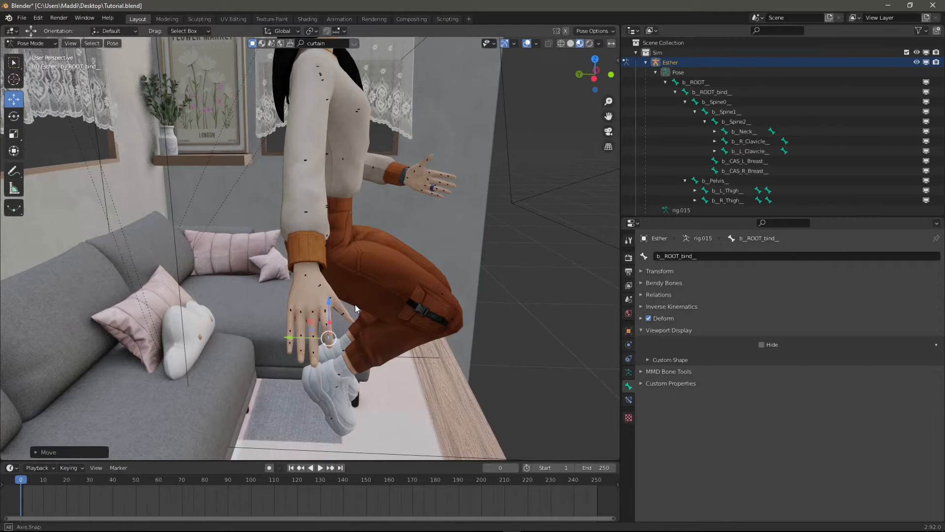
middle_drag(357, 308, 187, 330)
key(g)
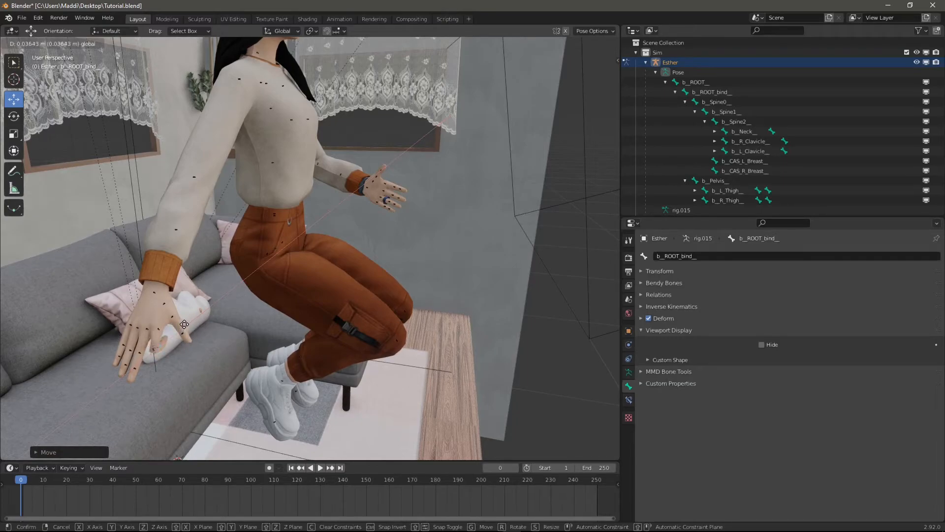
click(184, 324)
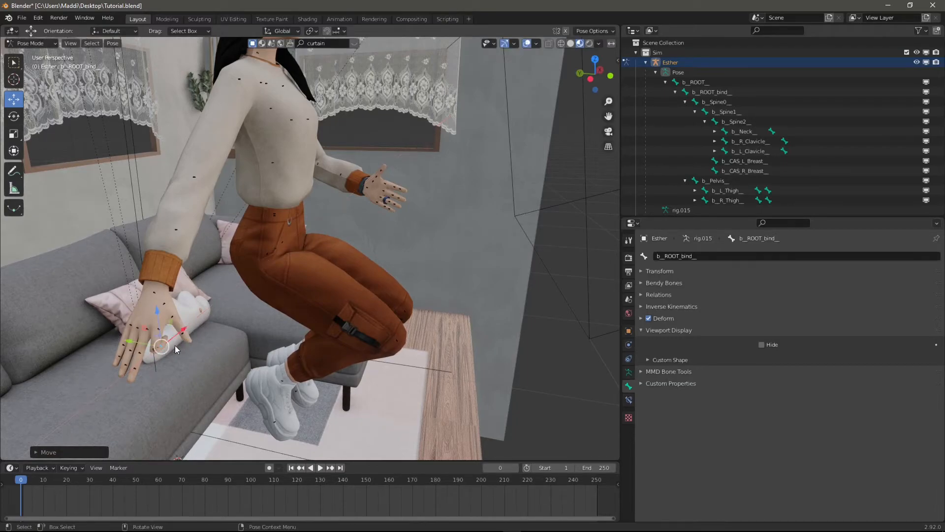
Step: Curl the remaining outstretched fingers of the right hand by moving their fingertip controls upward and inward
click(133, 369)
key(g)
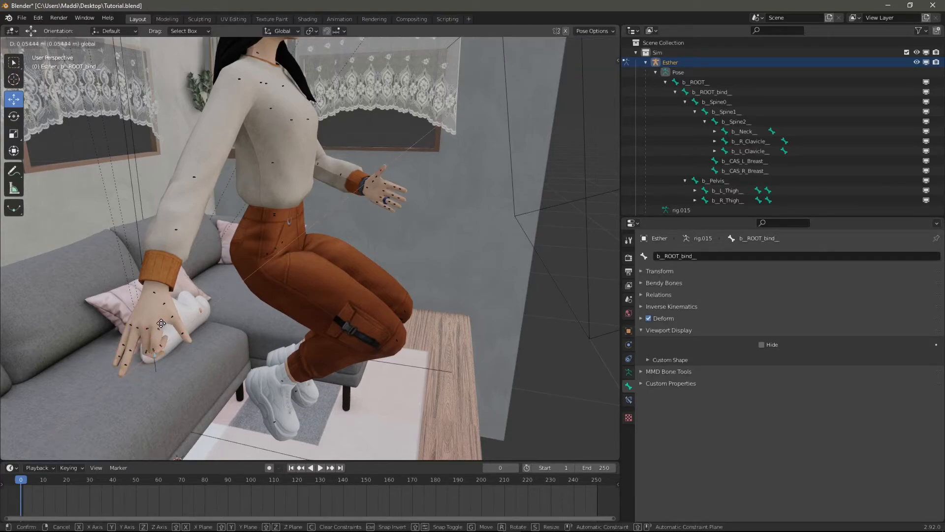
click(148, 333)
key(g)
click(147, 323)
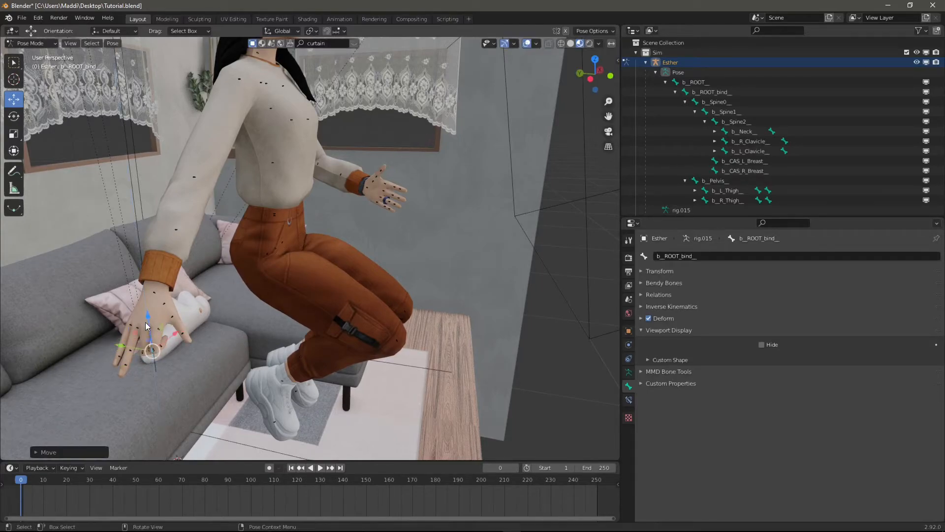
click(132, 365)
key(g)
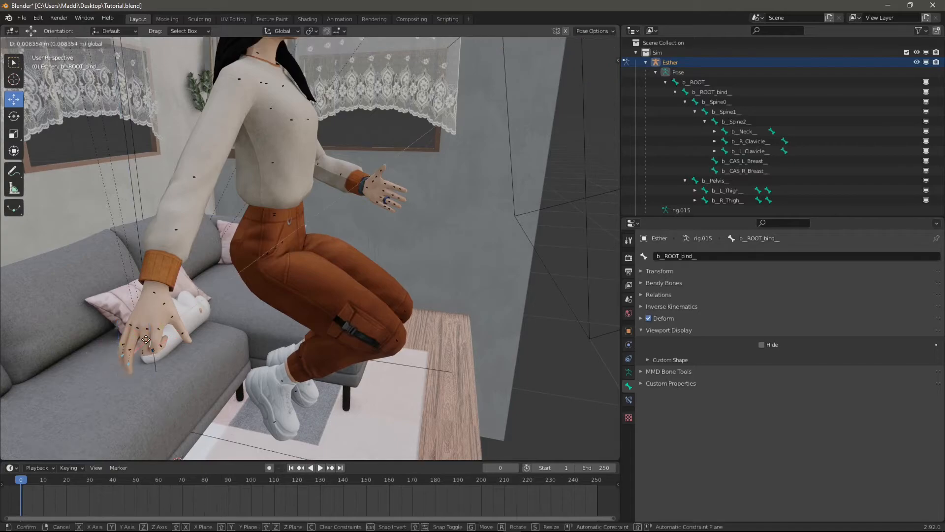
click(154, 323)
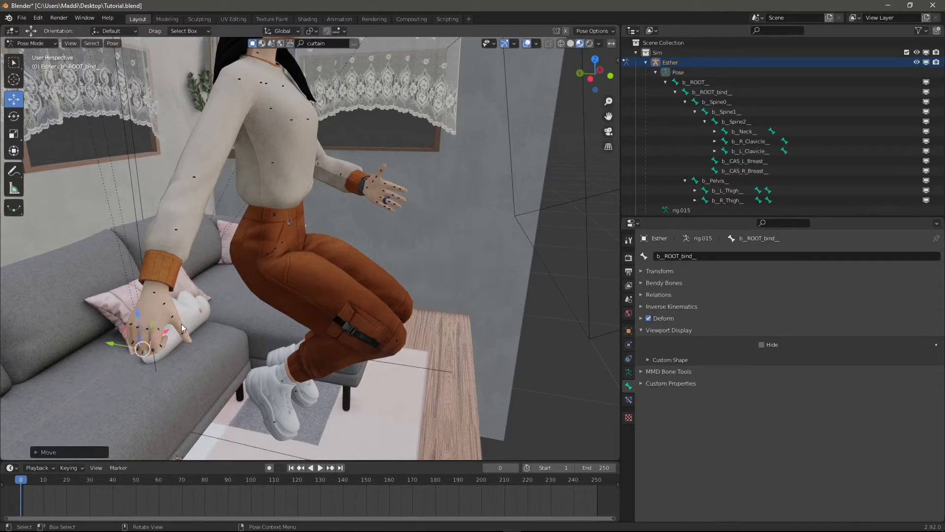
Step: Tuck the right hand's thumb inward along the Y axis with its tip control and deselect it
key(g)
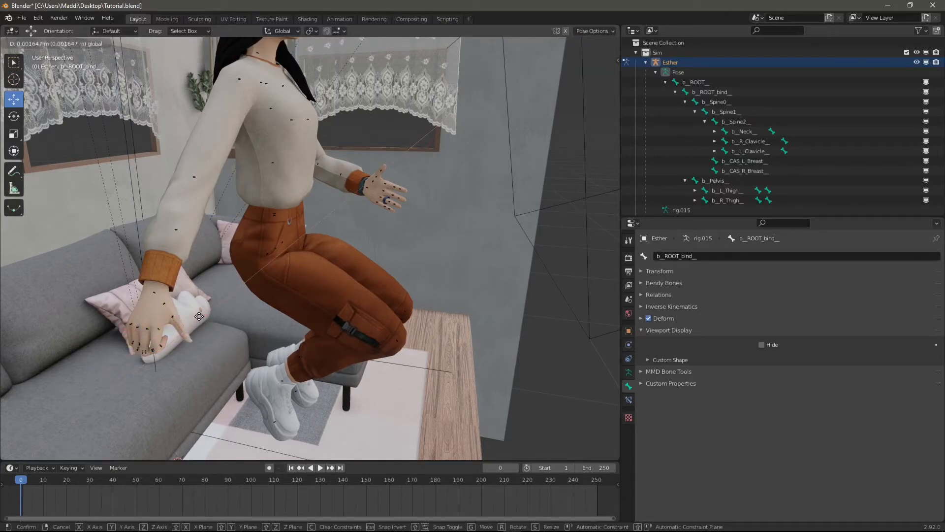
click(200, 317)
key(g)
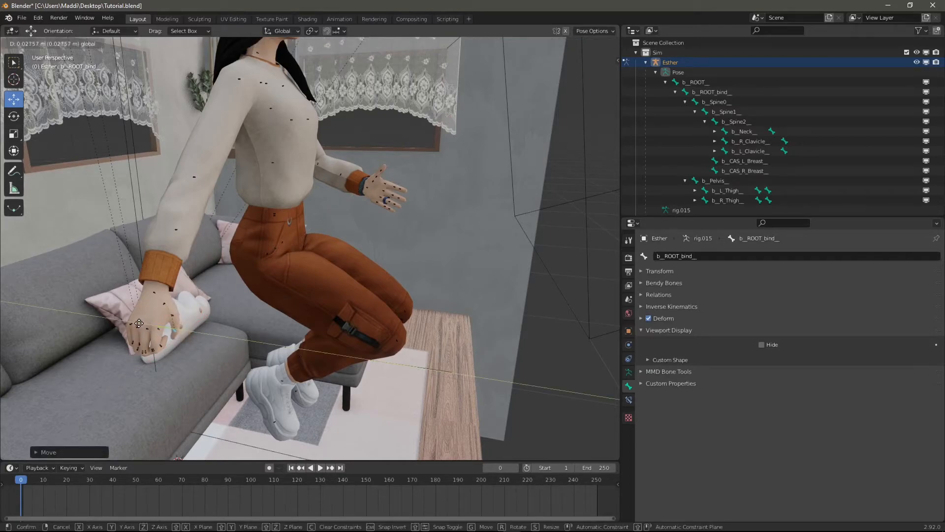
drag(137, 325, 138, 325)
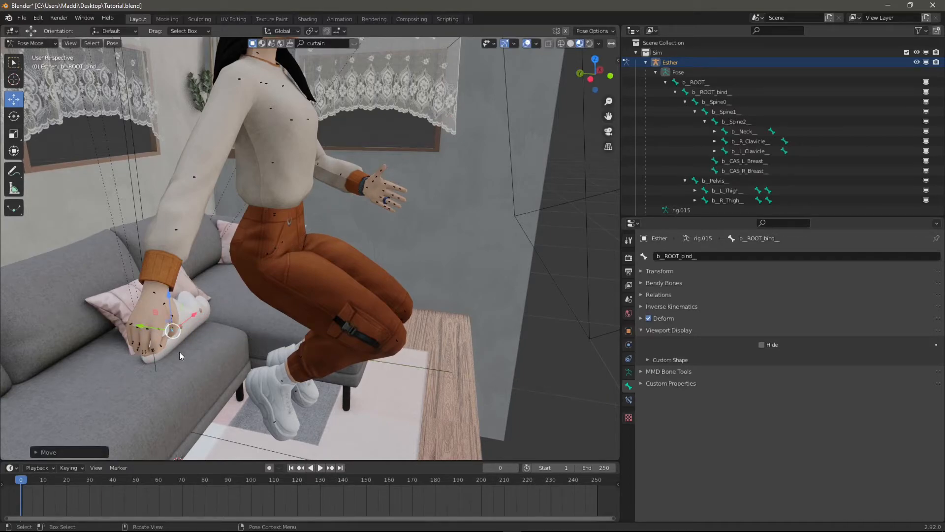
click(558, 392)
Step: Bring the right hand's IK control in front of the waist beside the left hand, and clear the bone selection
scroll(554, 397, down, 2)
middle_drag(553, 397, 506, 403)
drag(90, 268, 211, 194)
drag(187, 225, 273, 199)
click(580, 378)
middle_drag(582, 380, 534, 380)
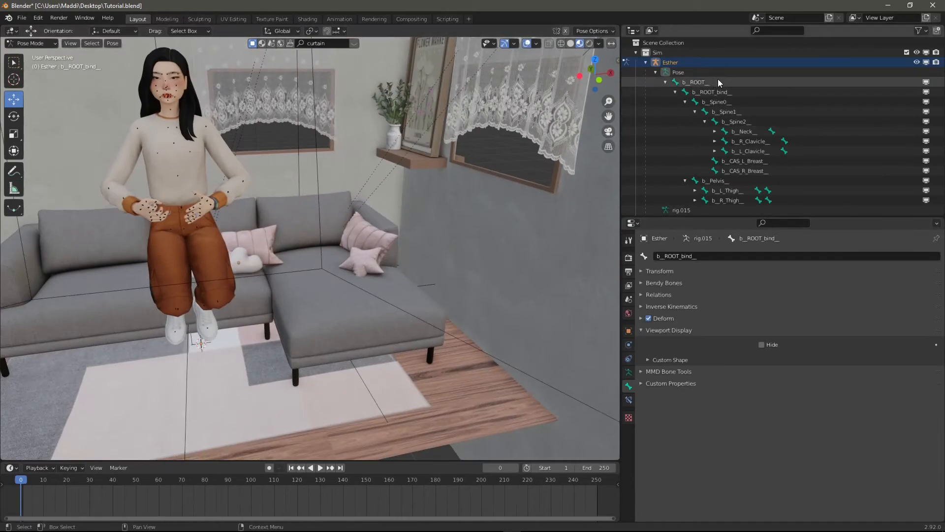
Step: Lower the b__ROOT_bind__ bone toward seat height and rotate the b__Pelvis__ bone so the thighs extend almost level
click(725, 91)
drag(183, 193, 184, 244)
middle_drag(283, 268, 406, 254)
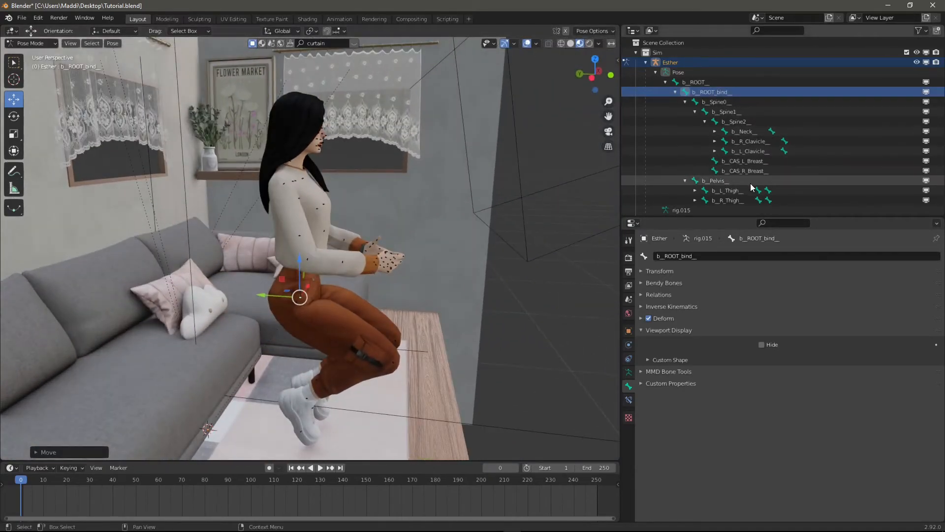
click(717, 181)
click(14, 116)
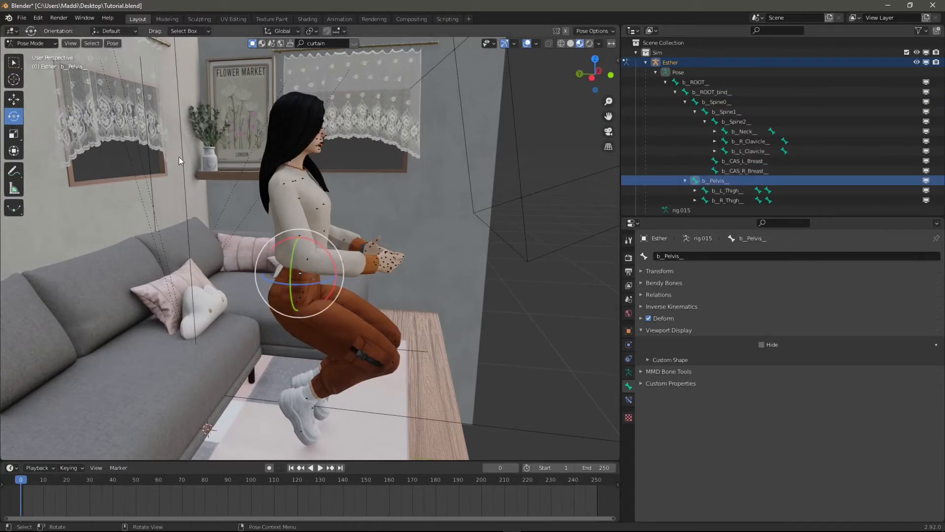
drag(331, 237, 309, 239)
Step: Move the b__ROOT_bind__ bone back and sideways to seat the character on the couch beside the cloud pillow
click(711, 93)
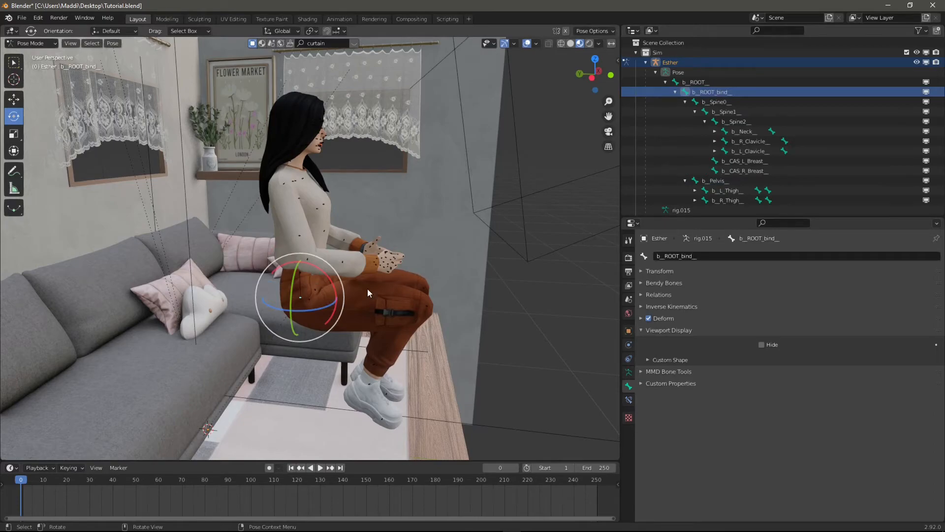
click(14, 99)
drag(273, 299, 138, 299)
middle_drag(300, 299, 185, 283)
drag(187, 264, 128, 278)
scroll(304, 312, down, 2)
middle_drag(304, 311, 241, 320)
drag(252, 256, 256, 256)
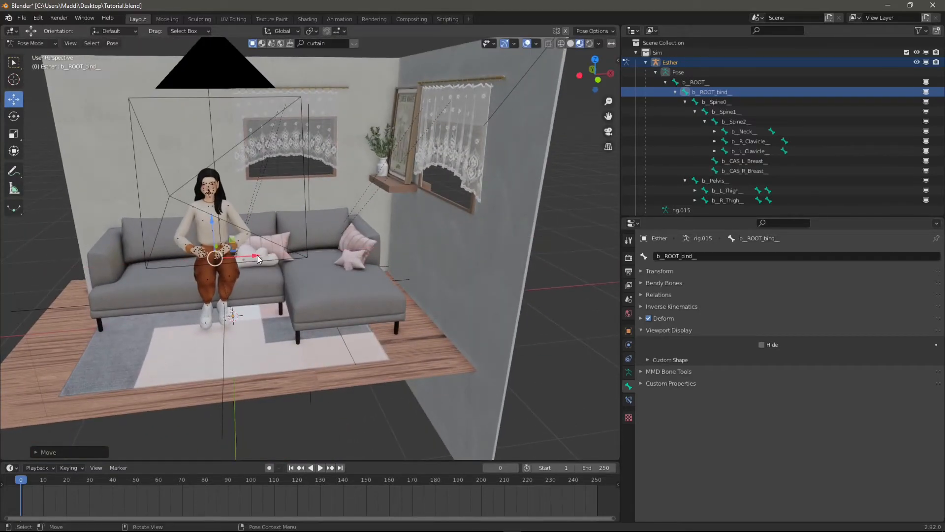
Step: Clear the bone selection and save the Tutorial.blend file
click(546, 381)
scroll(282, 326, up, 2)
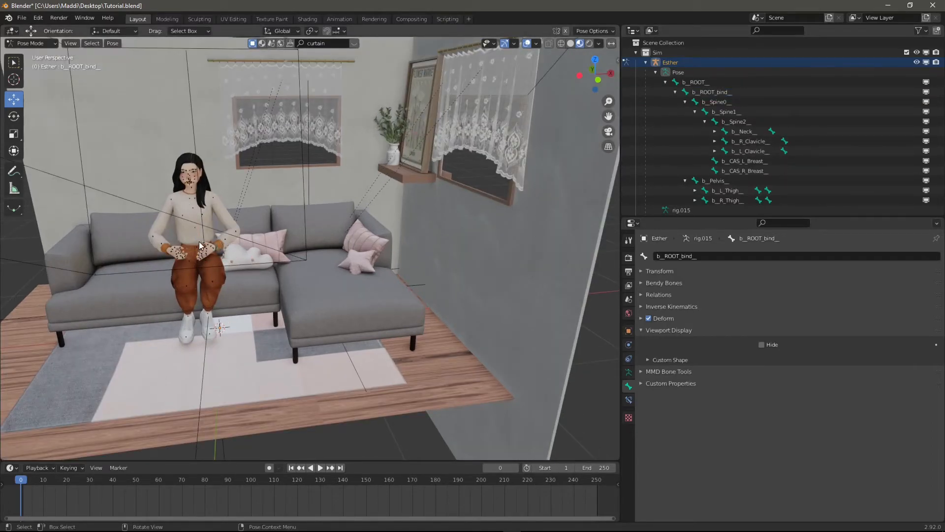
key(ctrl+s)
Step: Render a still image of the character seated on the couch and fit the whole render result in view
click(58, 18)
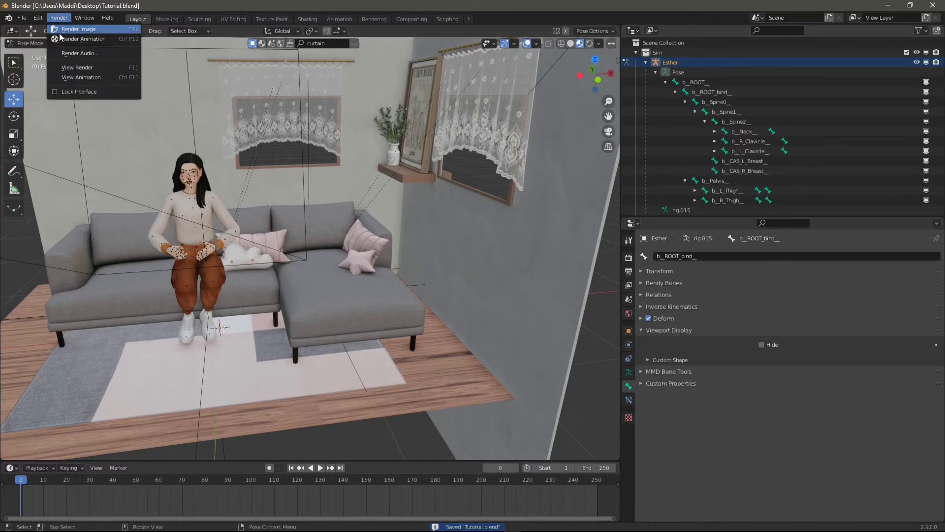
click(61, 36)
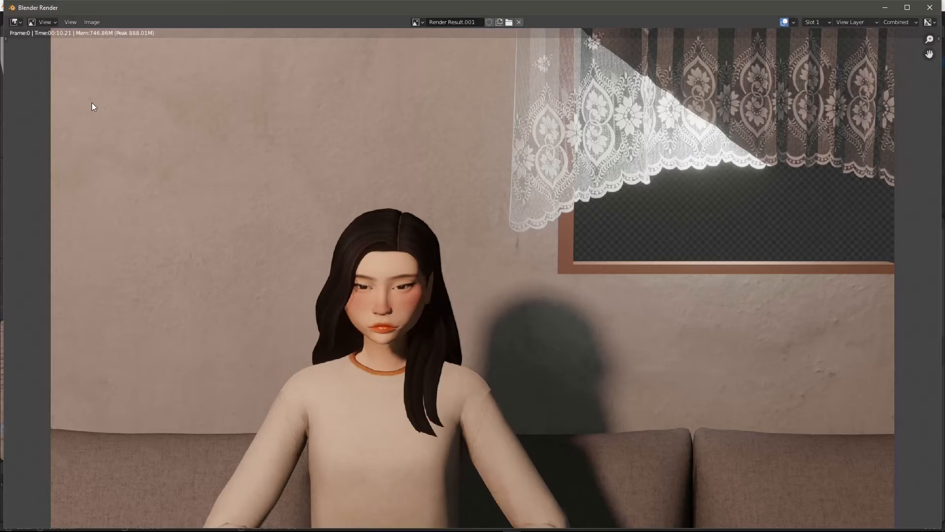
key(Home)
middle_drag(473, 404, 397, 353)
scroll(327, 289, up, 1)
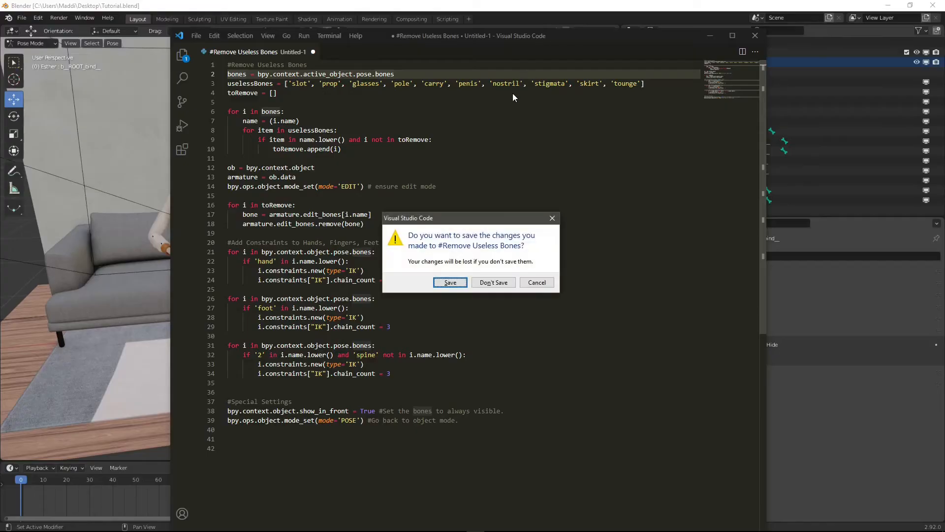
Step: In Visual Studio Code, keep the unsaved bone script open and remove the 'prop' entry from the uselessBones list
click(536, 281)
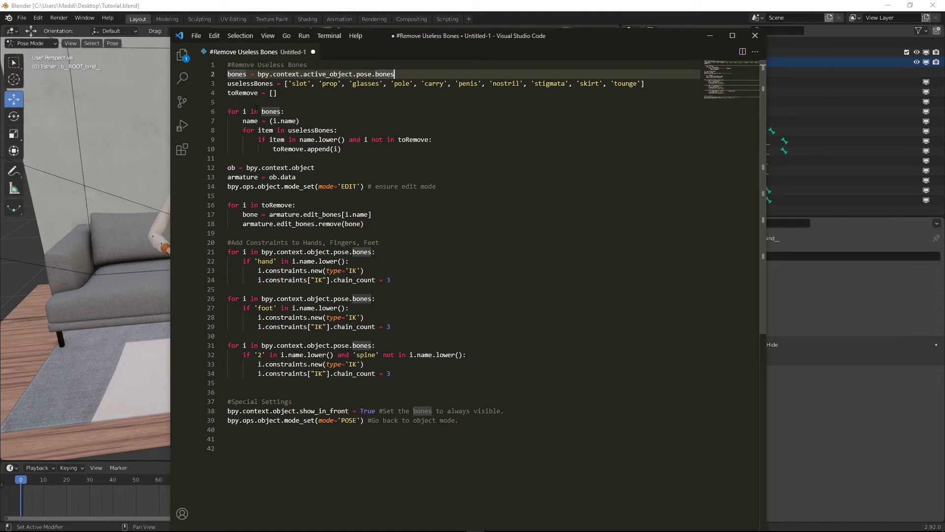
click(236, 83)
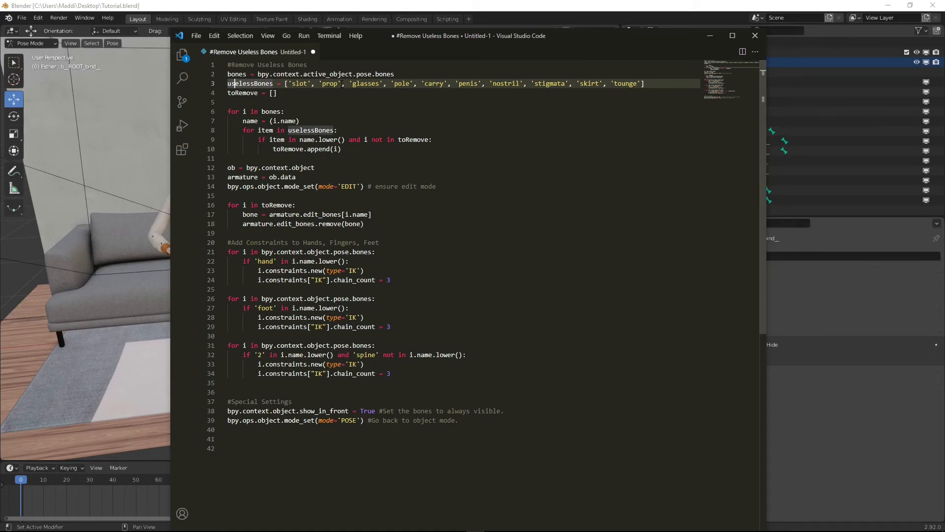
click(319, 83)
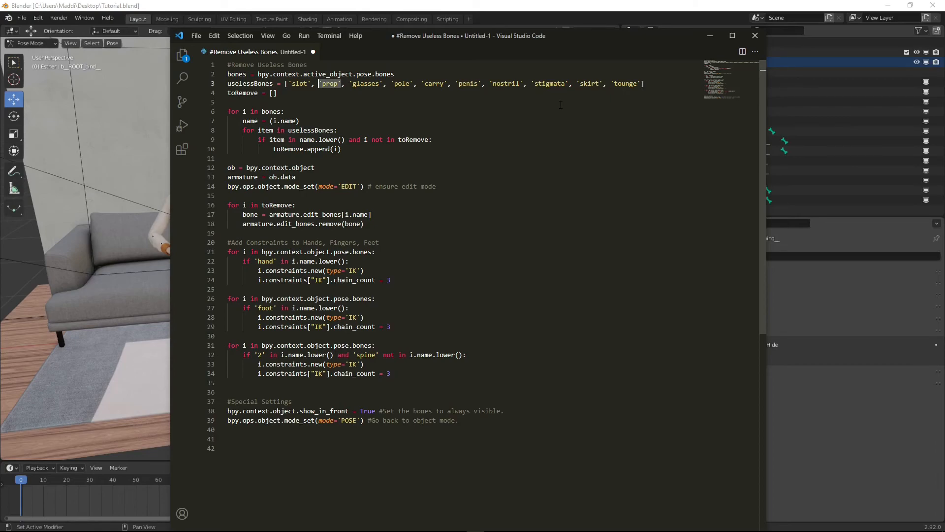
key(BackSpace)
key(BackSpace)
key(BackSpace)
key(BackSpace)
key(BackSpace)
key(BackSpace)
key(BackSpace)
key(BackSpace)
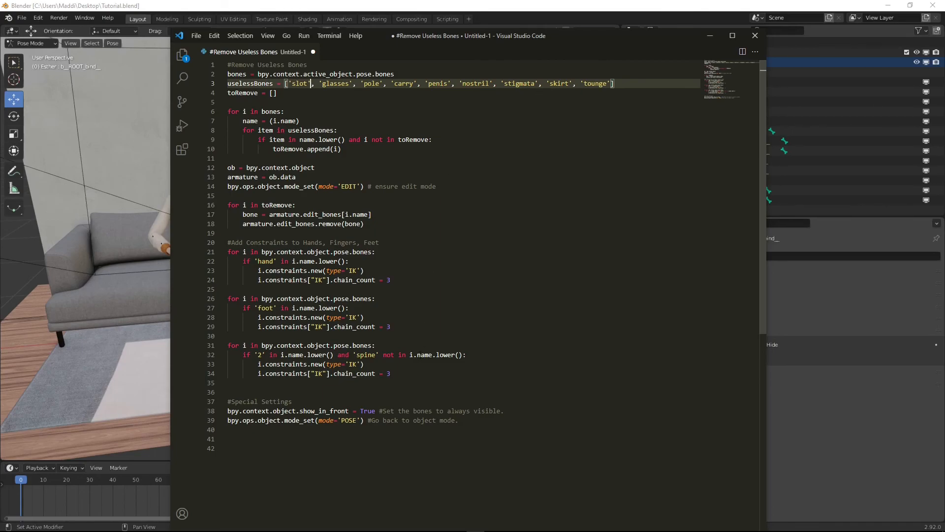
Step: Highlight the script's last IK loop, which matches bone names containing '2' but not 'spine', and clear the highlight
drag(415, 380, 202, 348)
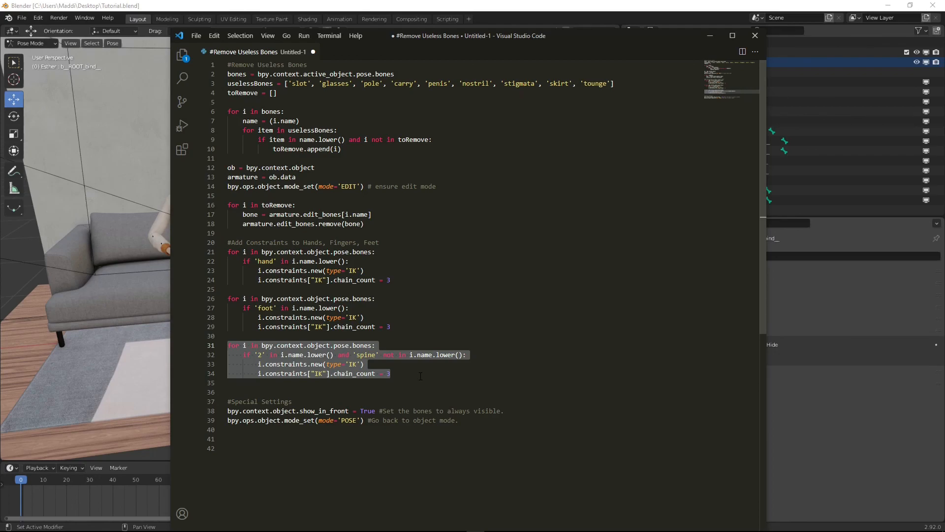
click(421, 376)
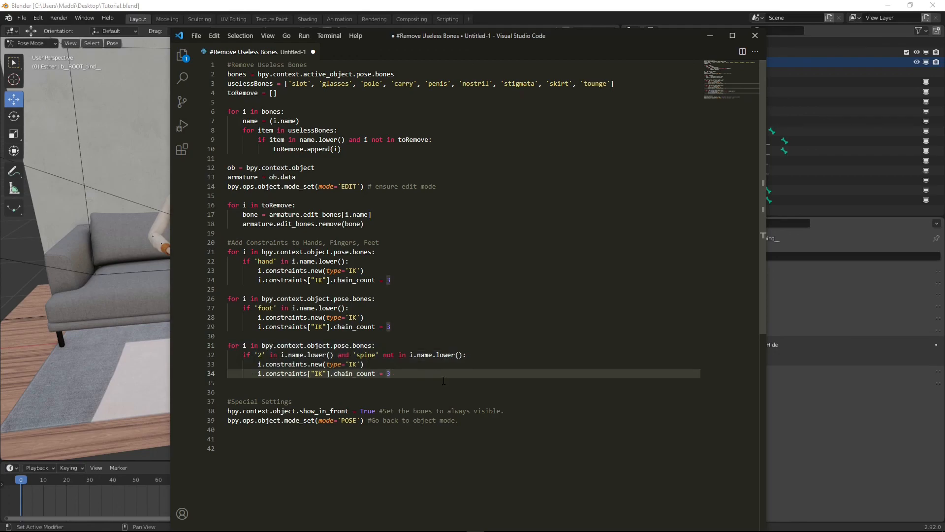